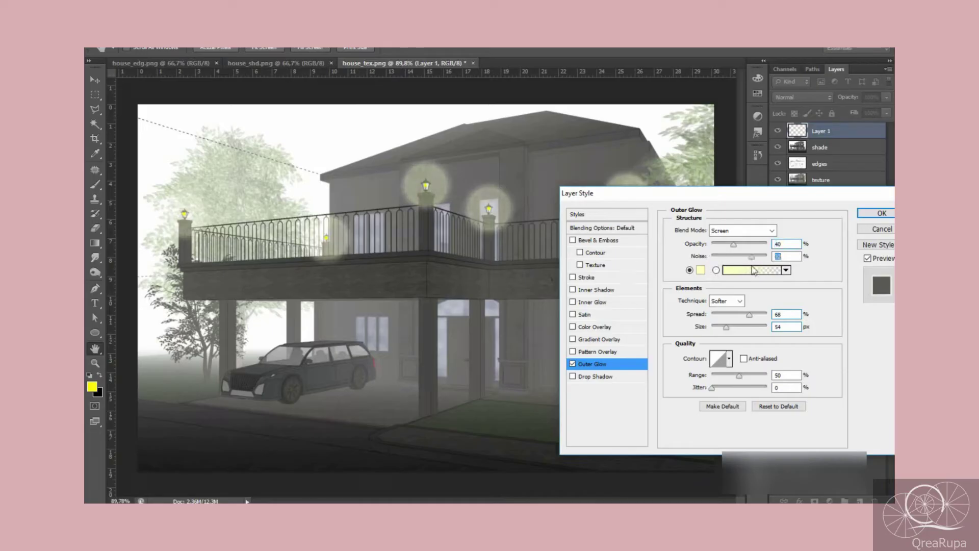
Adjust Layer 1's Outer Glow by changing its jitter and size and setting the blend mode to Lighten.
drag(713, 389, 804, 399)
click(743, 230)
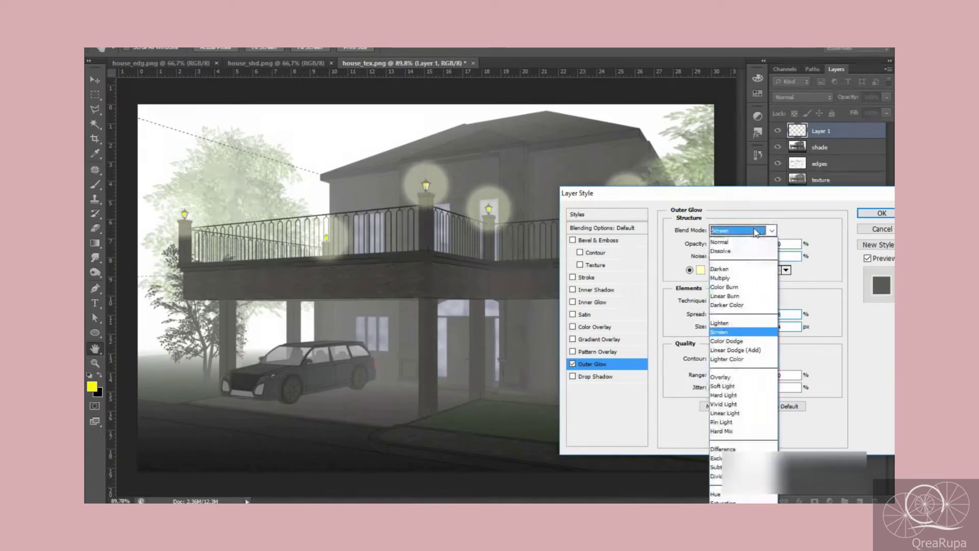
click(734, 321)
mouse_move(727, 327)
mouse_down()
mouse_move(728, 337)
mouse_move(725, 315)
mouse_move(730, 328)
mouse_up()
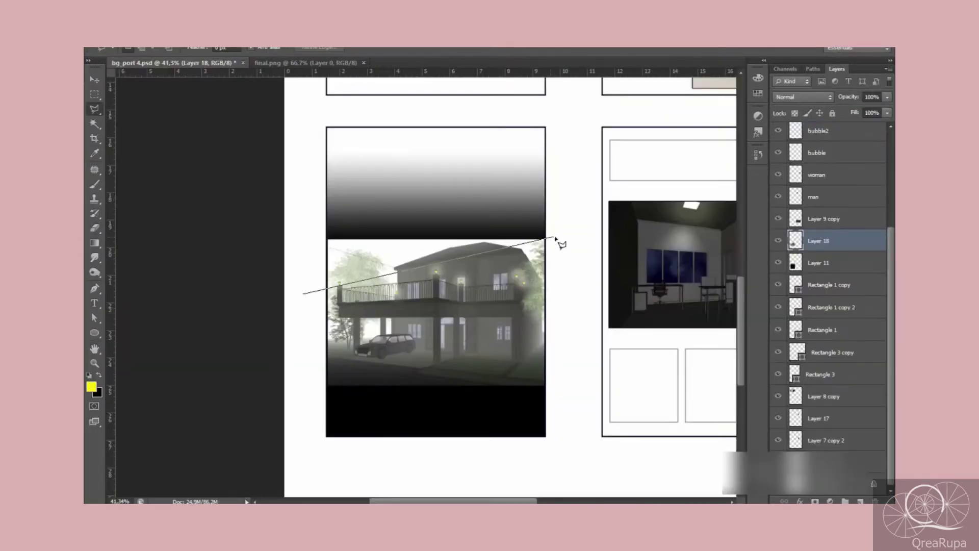
Outline a slanted four-sided selection across the house picture on Layer 18 with the Polygonal Lasso and mask the layer to it.
click(557, 240)
click(558, 336)
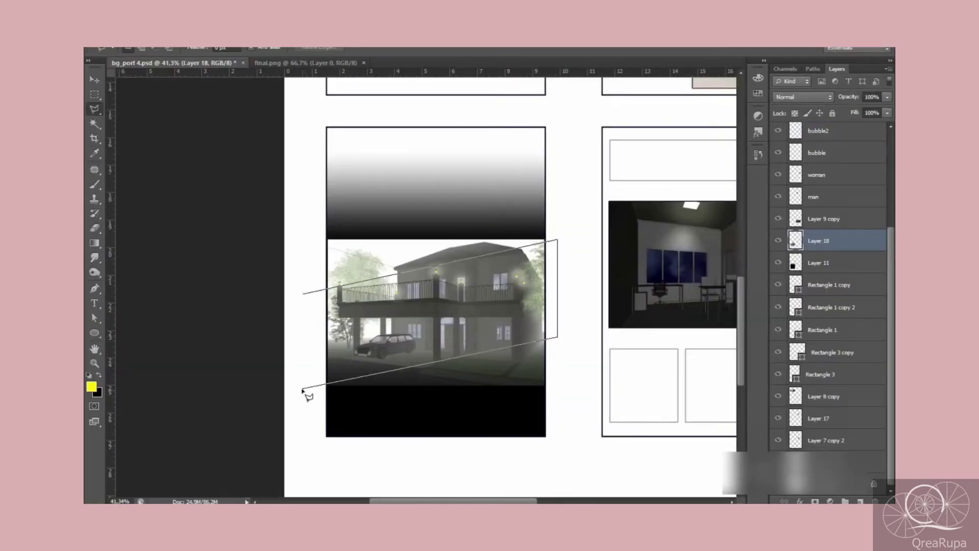
click(300, 388)
click(305, 294)
click(815, 501)
click(153, 45)
mouse_move(197, 59)
click(360, 100)
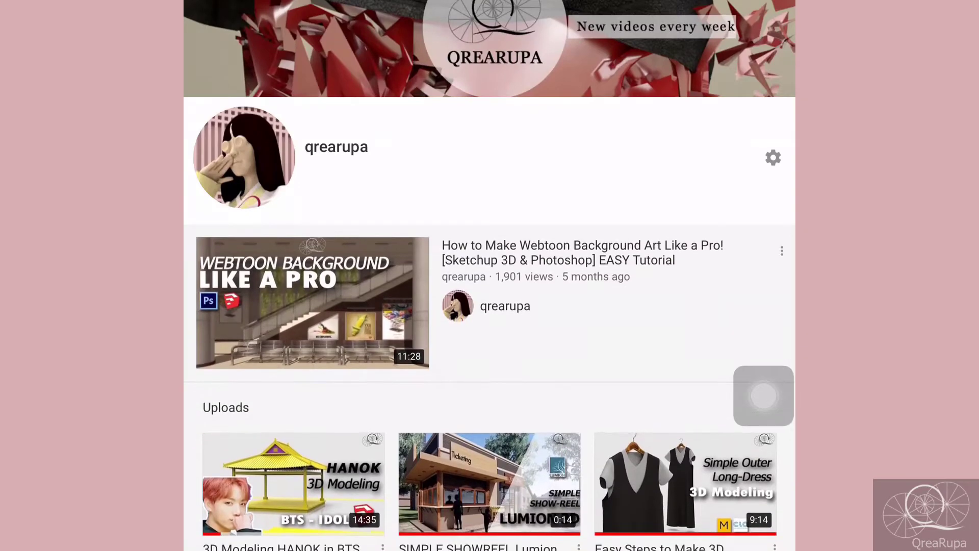
scroll(489, 306, down, 2)
scroll(489, 306, up, 2)
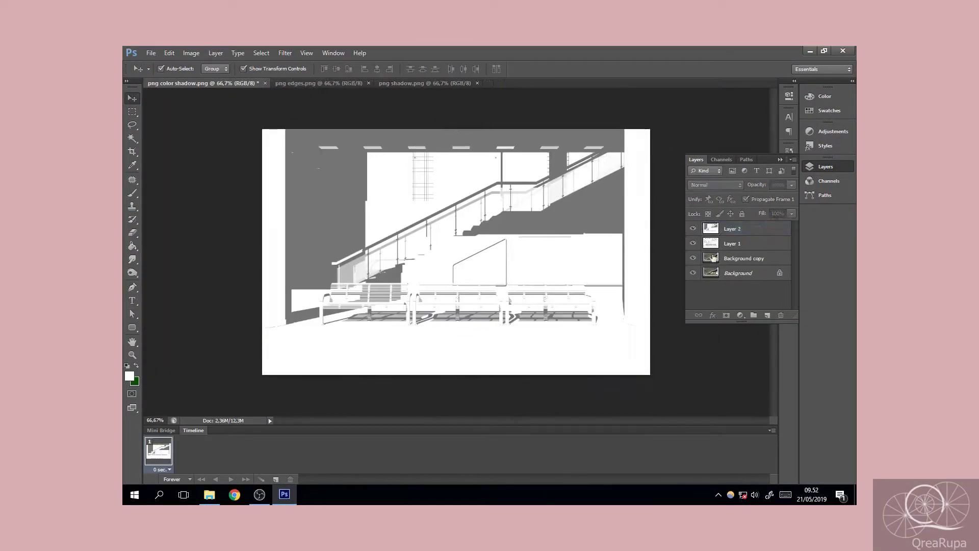
click(736, 274)
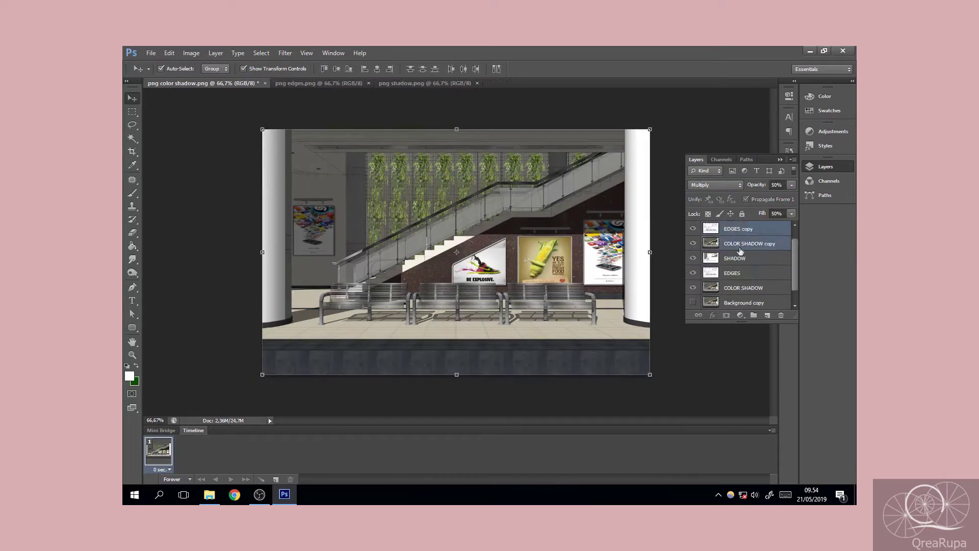
click(748, 244)
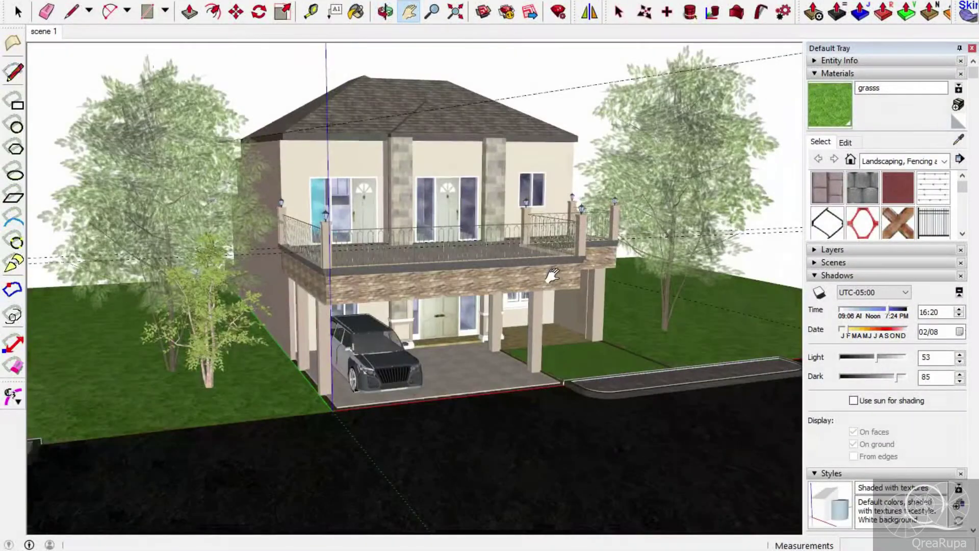
Examine the SketchUp house model from several angles, including the facade, carport, balcony, front lawn and paved kerb.
middle_drag(490, 265, 408, 376)
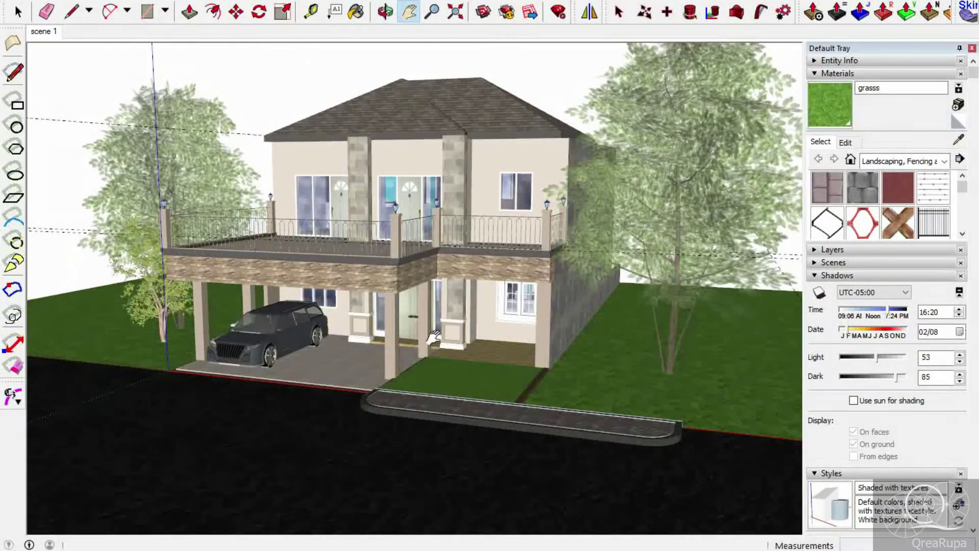
scroll(433, 337, up, 1)
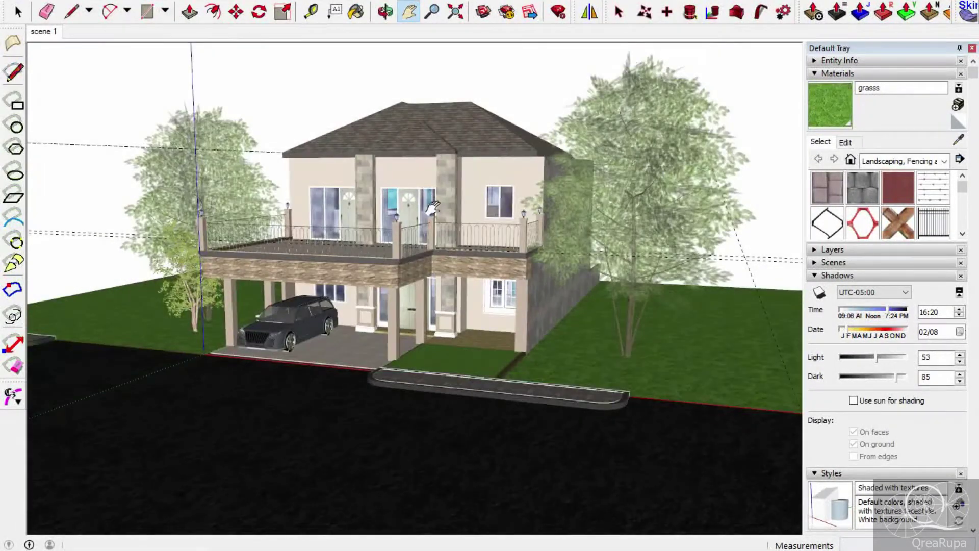
scroll(448, 270, up, 1)
scroll(448, 277, down, 1)
middle_drag(466, 361, 520, 465)
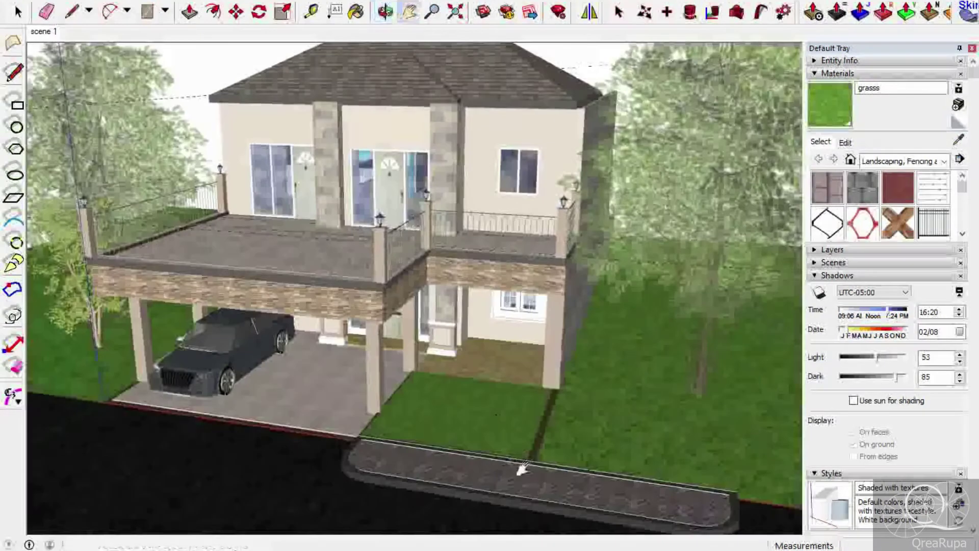
scroll(436, 482, up, 1)
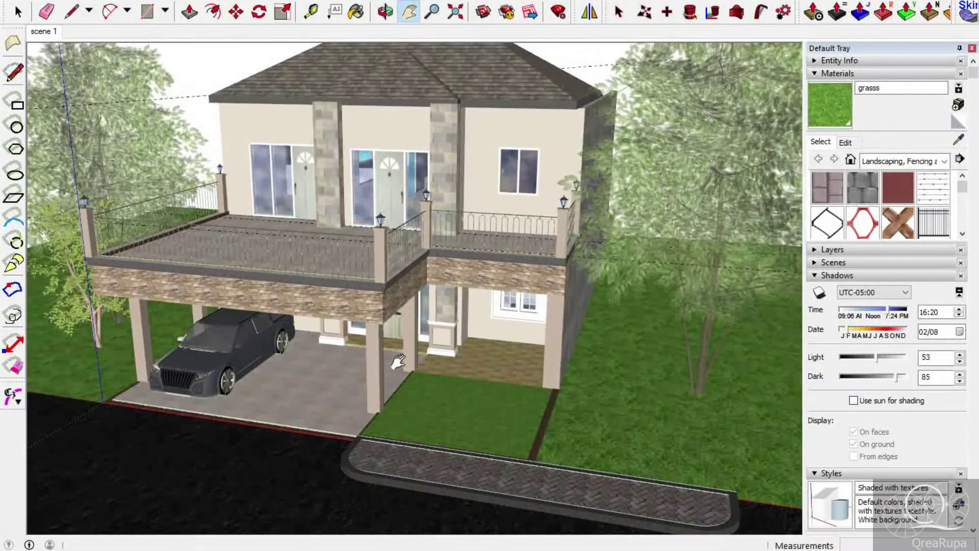
middle_drag(398, 362, 379, 374)
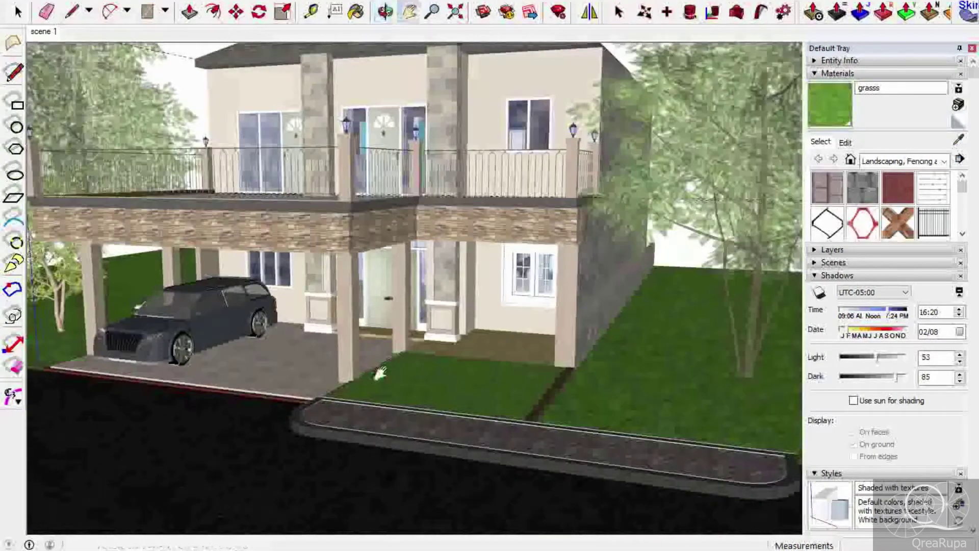
scroll(542, 421, up, 3)
middle_drag(527, 402, 795, 403)
scroll(738, 382, up, 5)
shift+middle_drag(721, 375, 643, 419)
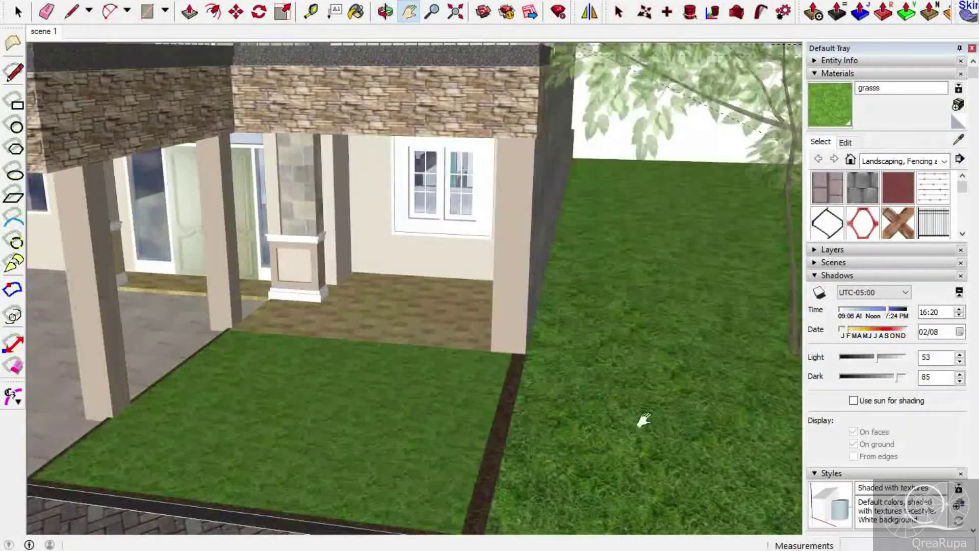
scroll(609, 286, down, 3)
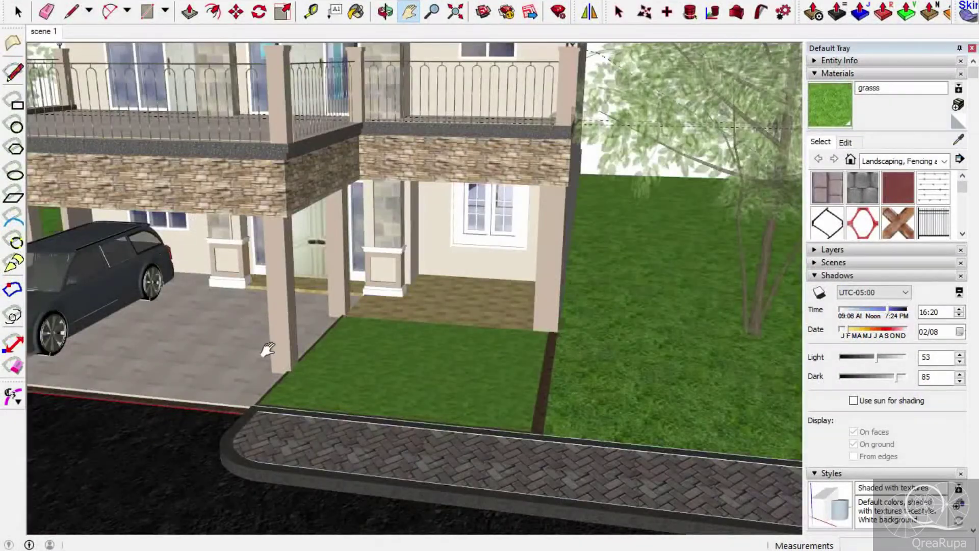
middle_drag(240, 378, 219, 305)
scroll(531, 382, up, 2)
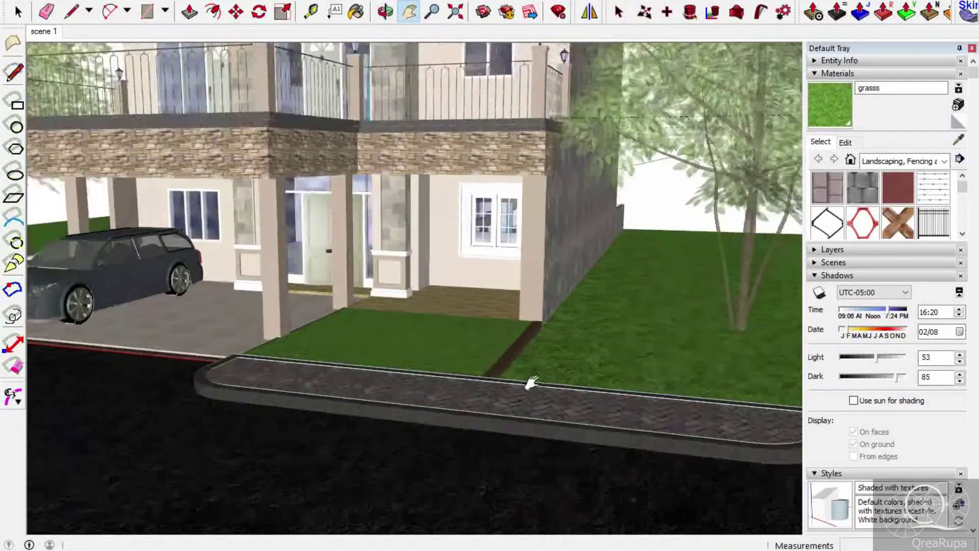
scroll(531, 382, down, 2)
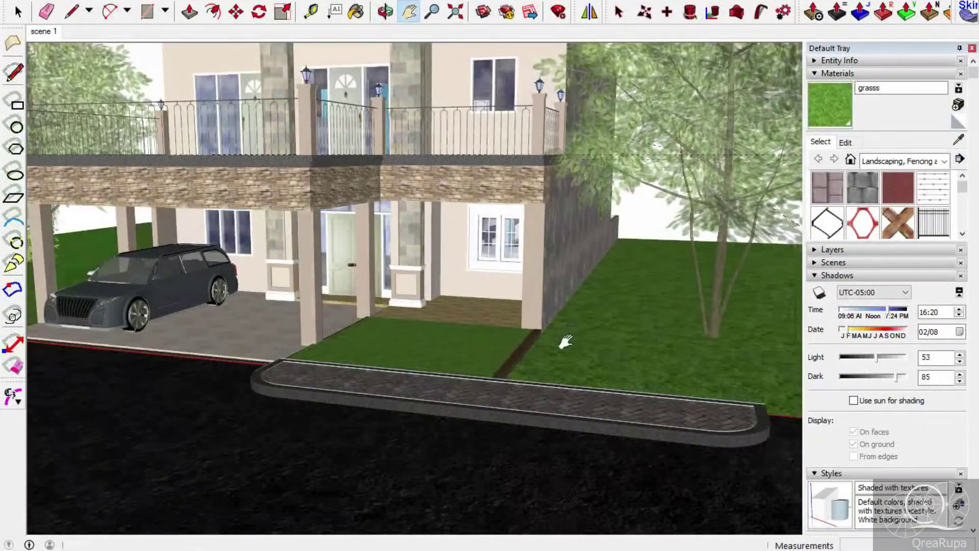
scroll(566, 342, down, 2)
scroll(566, 345, down, 2)
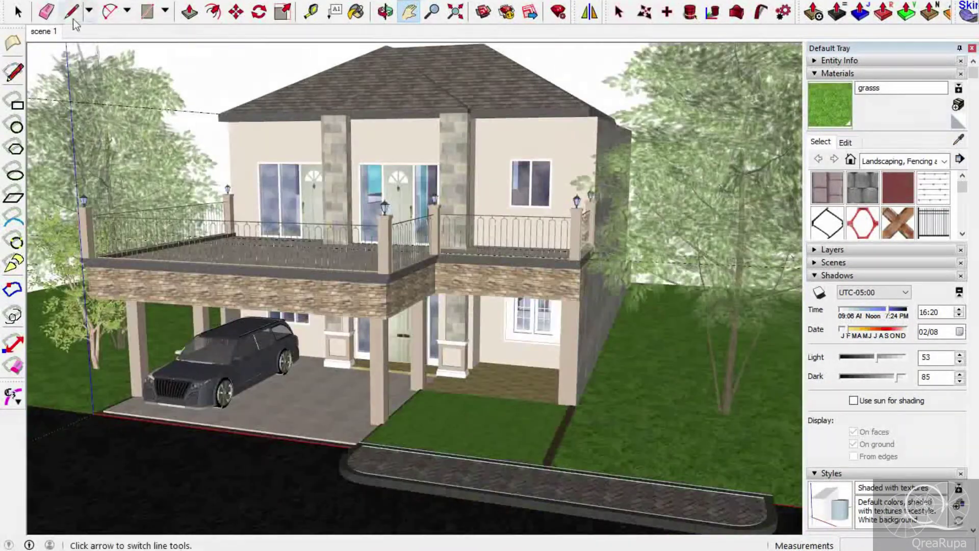
Turn on the display of shadows and fog for the house model.
click(31, 1)
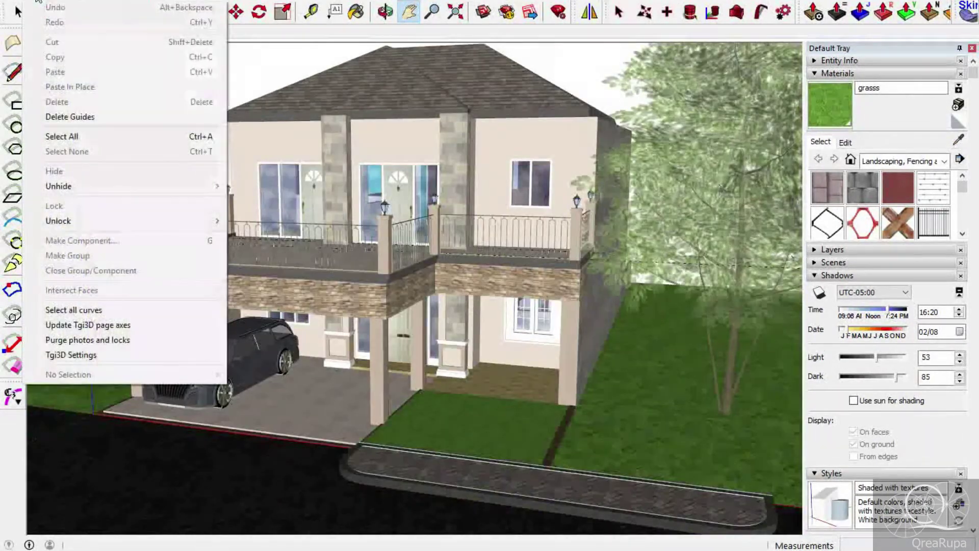
mouse_move(56, 1)
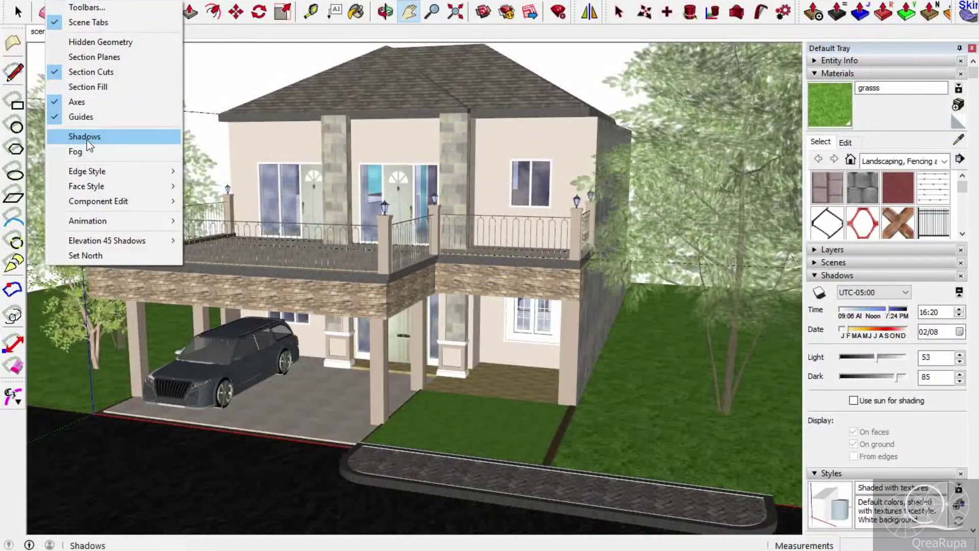
click(87, 137)
click(63, 1)
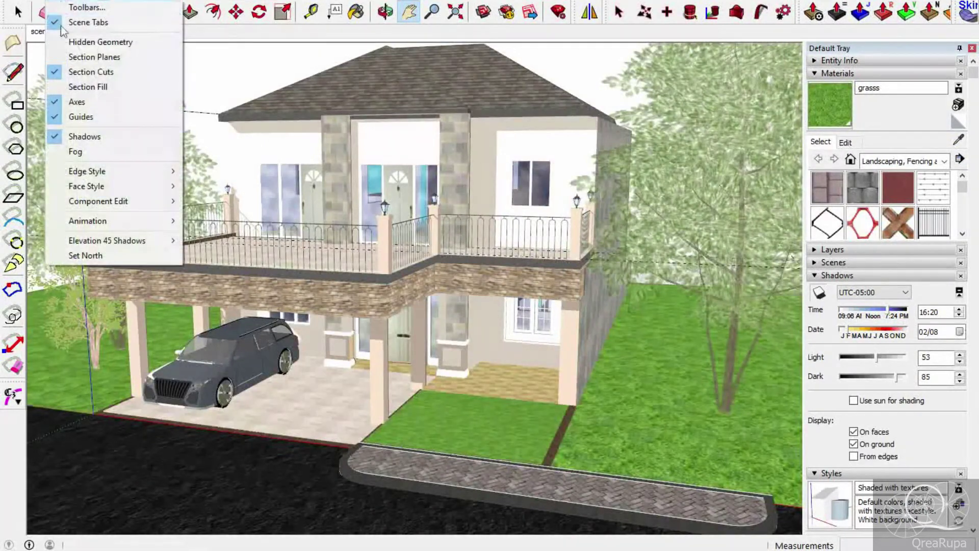
click(77, 149)
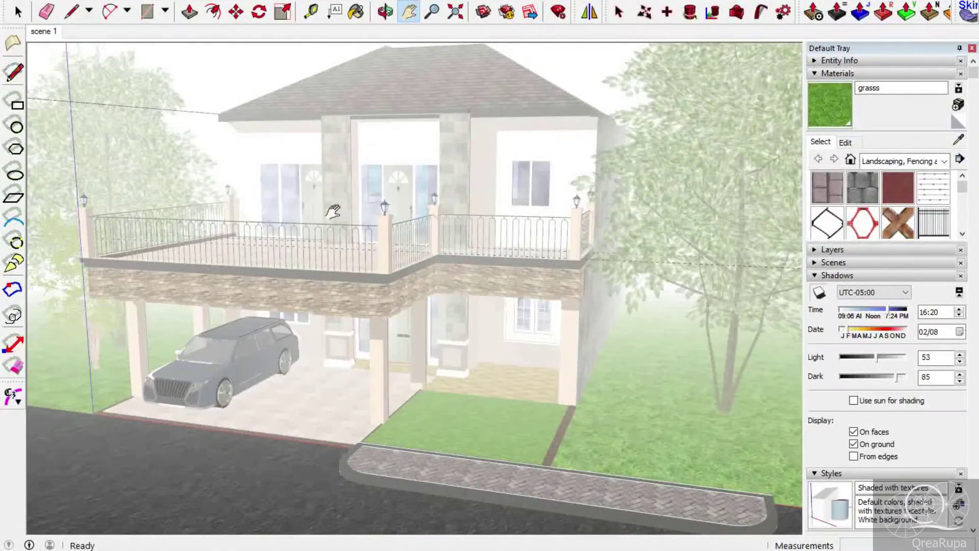
Collapse the Materials section and frame the fogged house so its whole front, carport and lawn fill the view.
middle_drag(313, 179, 322, 188)
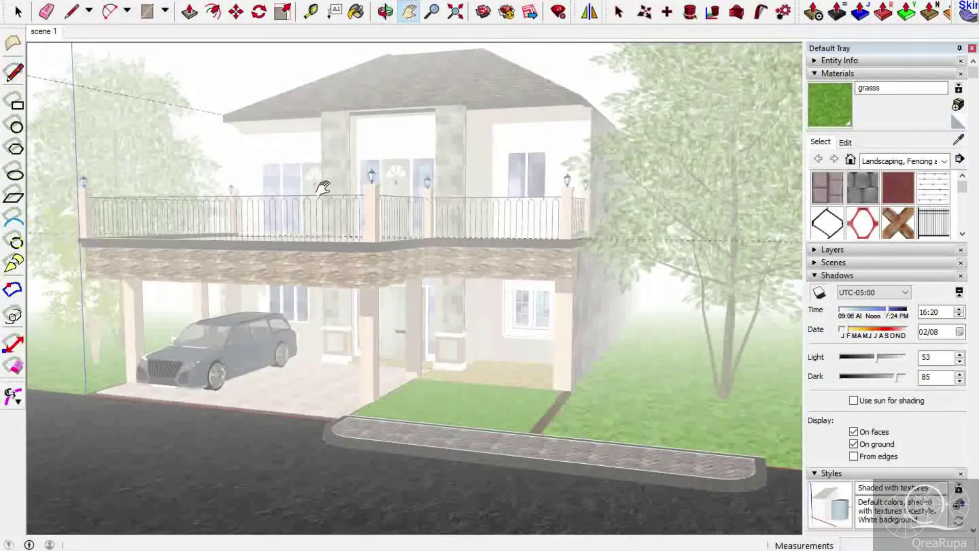
scroll(558, 244, down, 2)
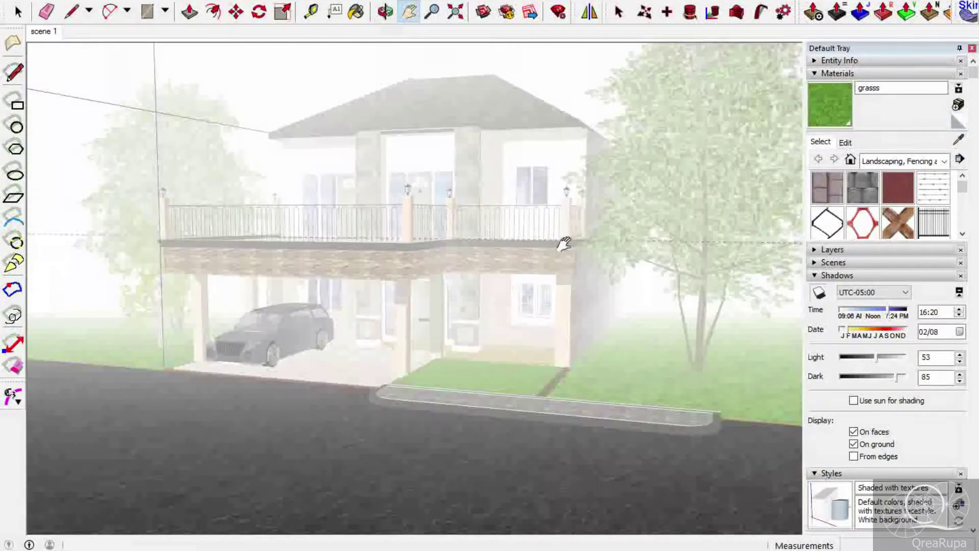
click(866, 73)
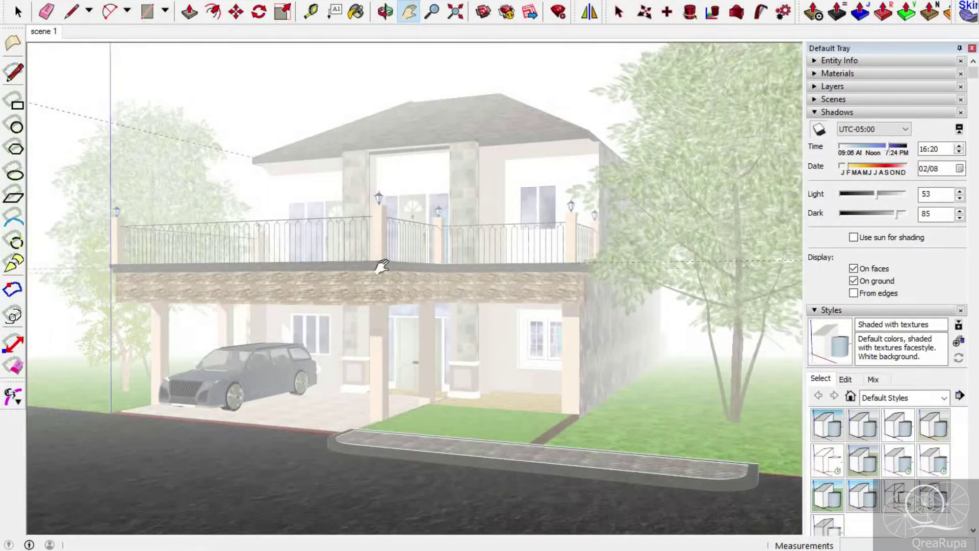
scroll(374, 257, up, 3)
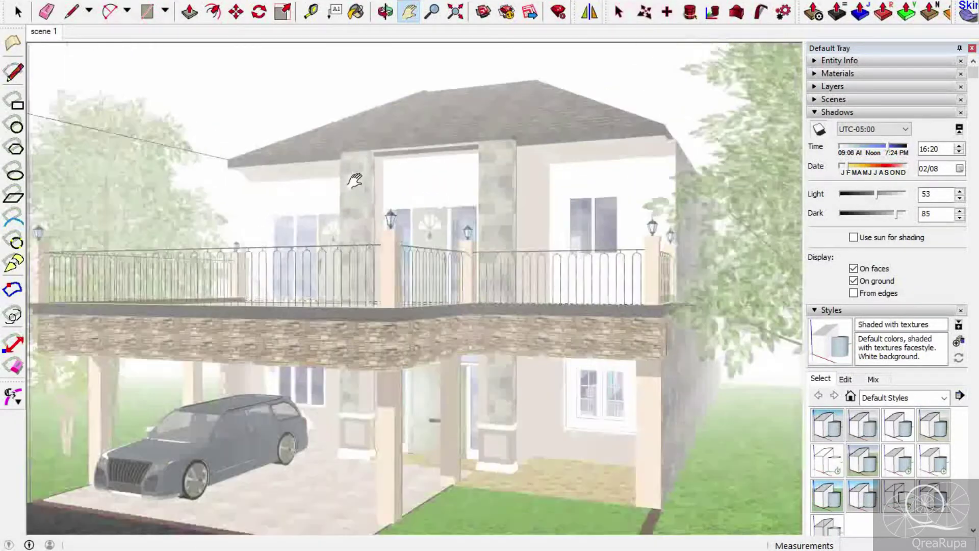
scroll(663, 292, down, 1)
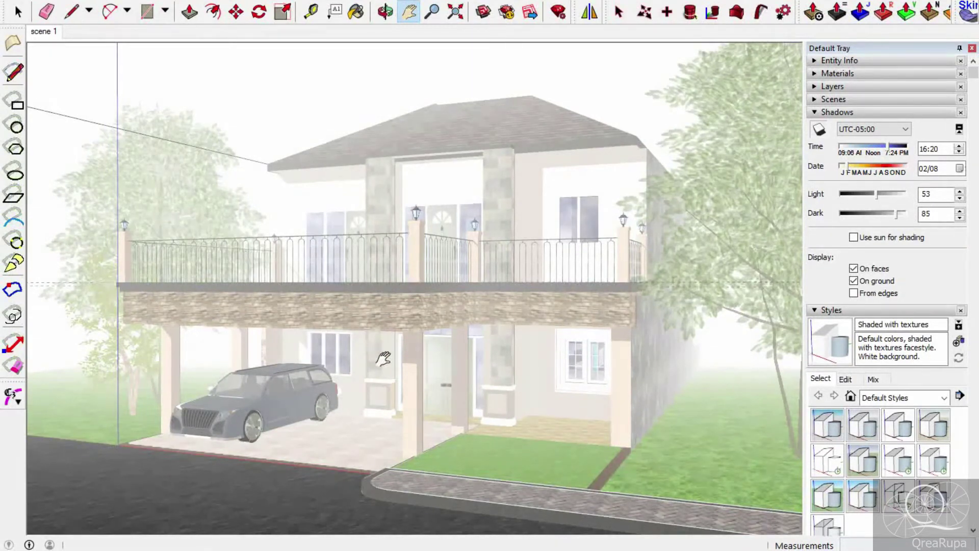
scroll(444, 372, down, 3)
scroll(484, 380, up, 5)
scroll(467, 346, down, 2)
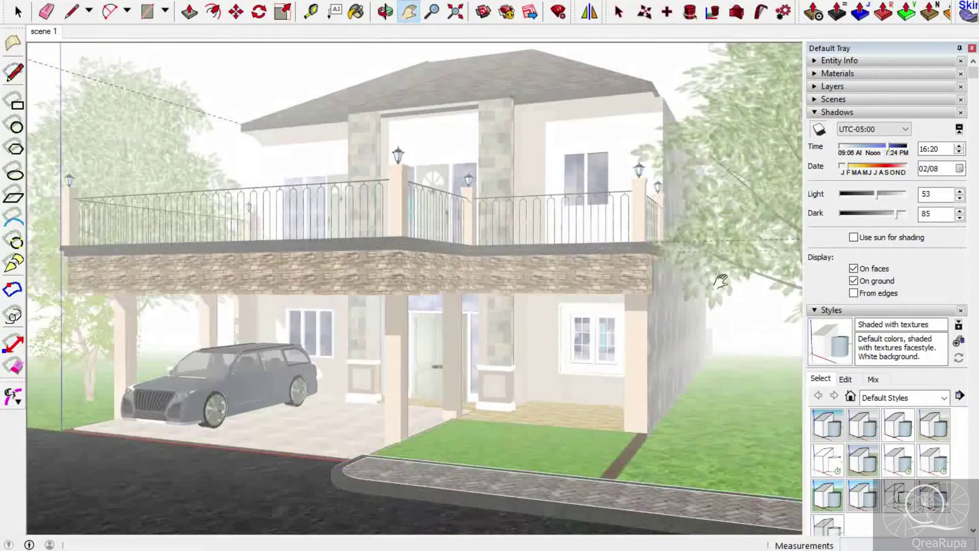
scroll(663, 369, down, 1)
scroll(616, 210, up, 1)
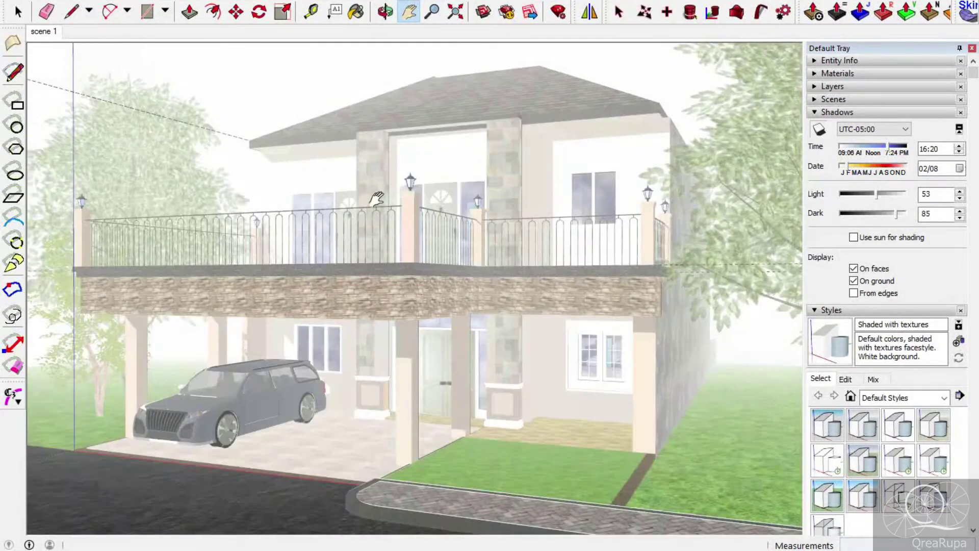
scroll(376, 199, down, 1)
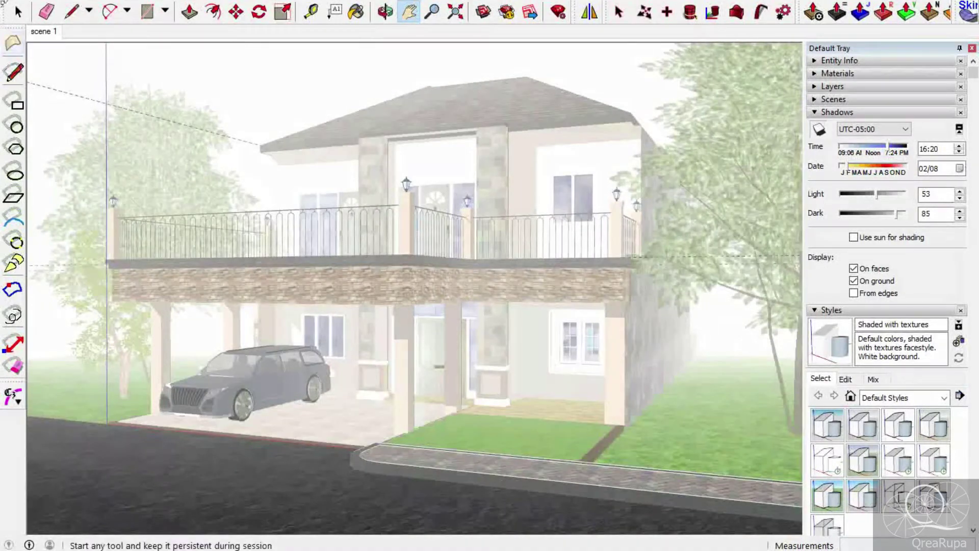
Try the camera in two-point perspective, leave it by orbiting, and restore the saved view of scene 1.
click(93, 1)
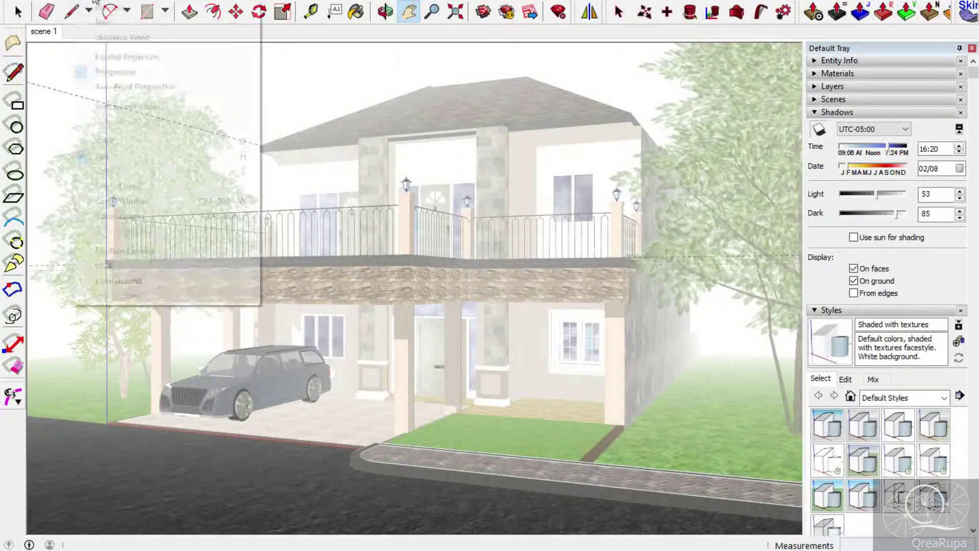
click(92, 84)
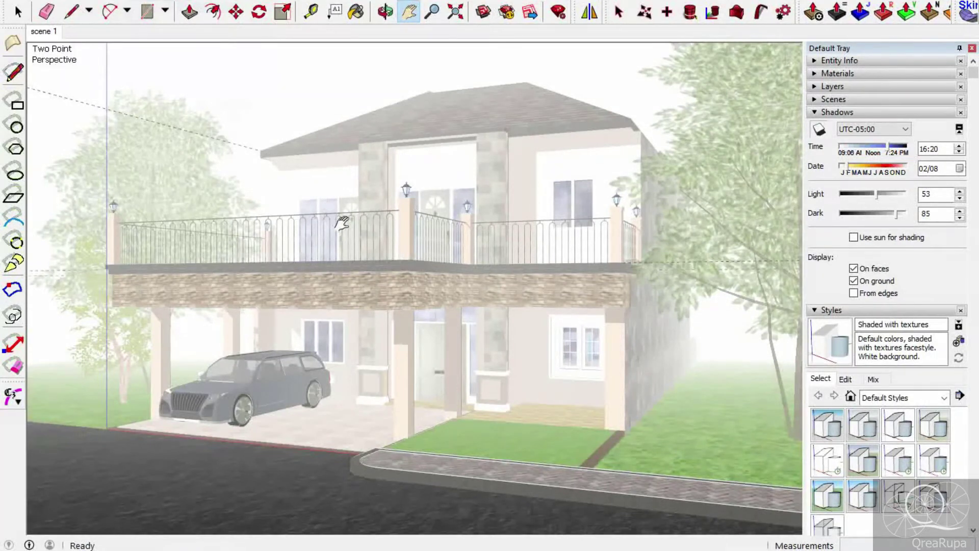
key(o)
key(h)
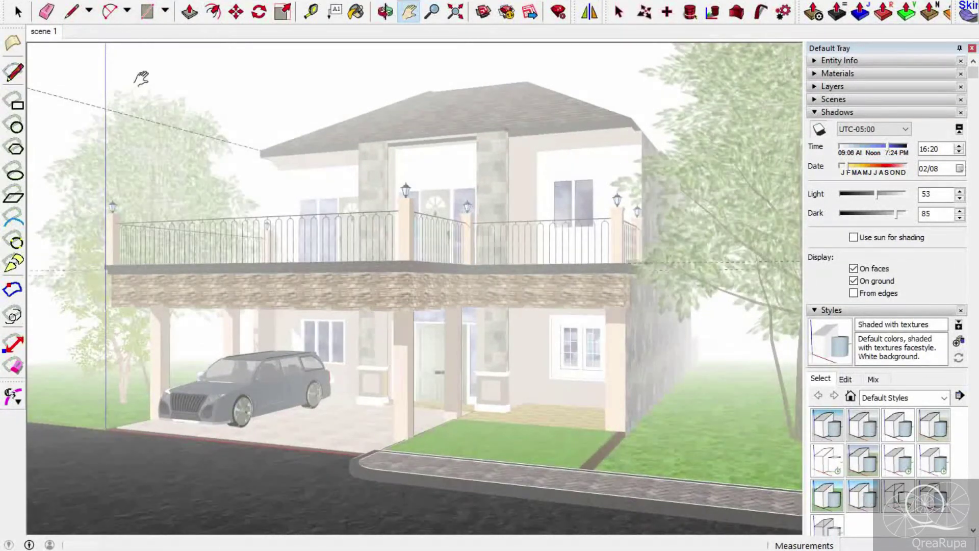
click(41, 31)
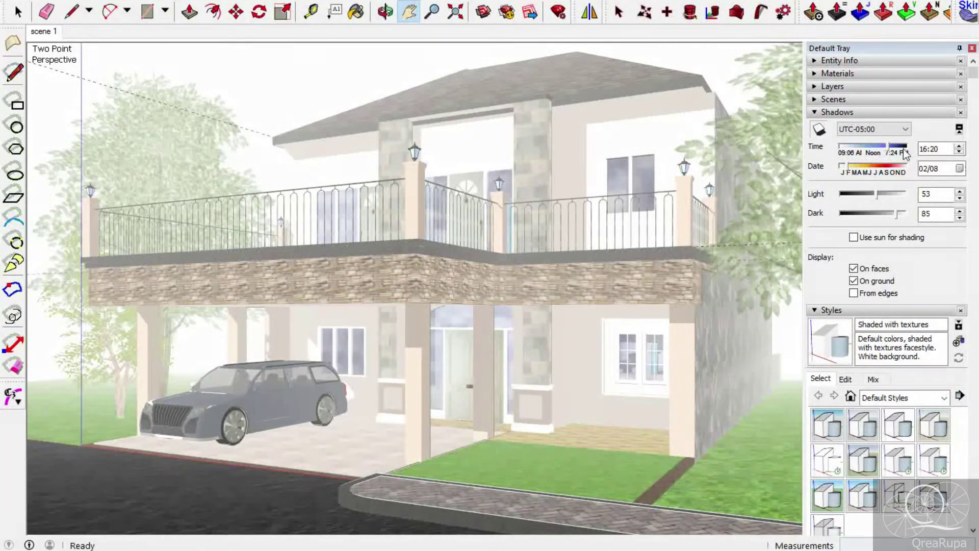
click(932, 149)
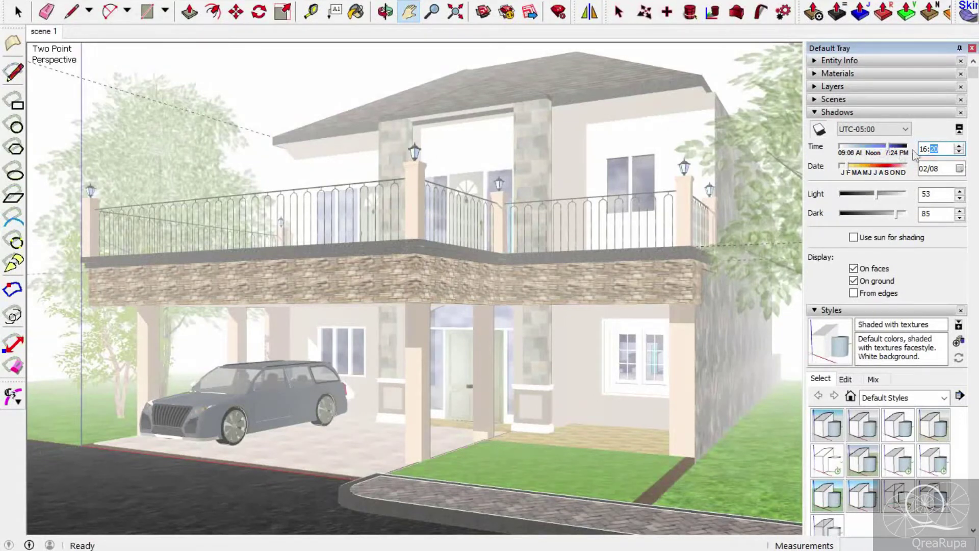
click(895, 129)
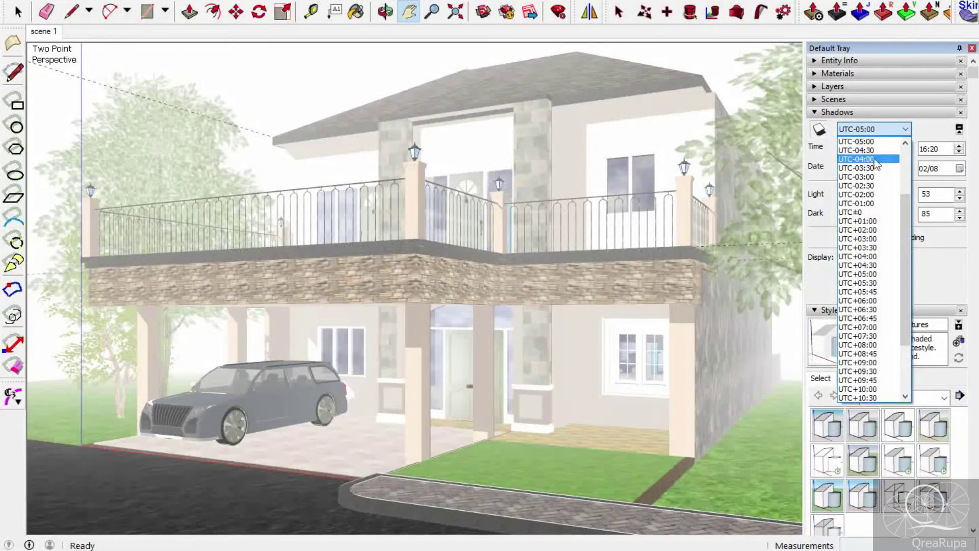
scroll(907, 215, up, 3)
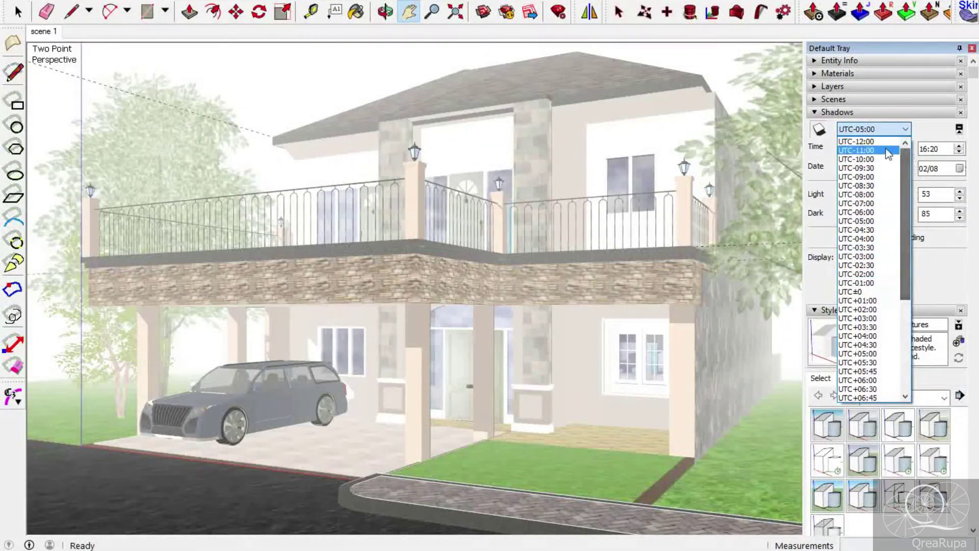
click(927, 130)
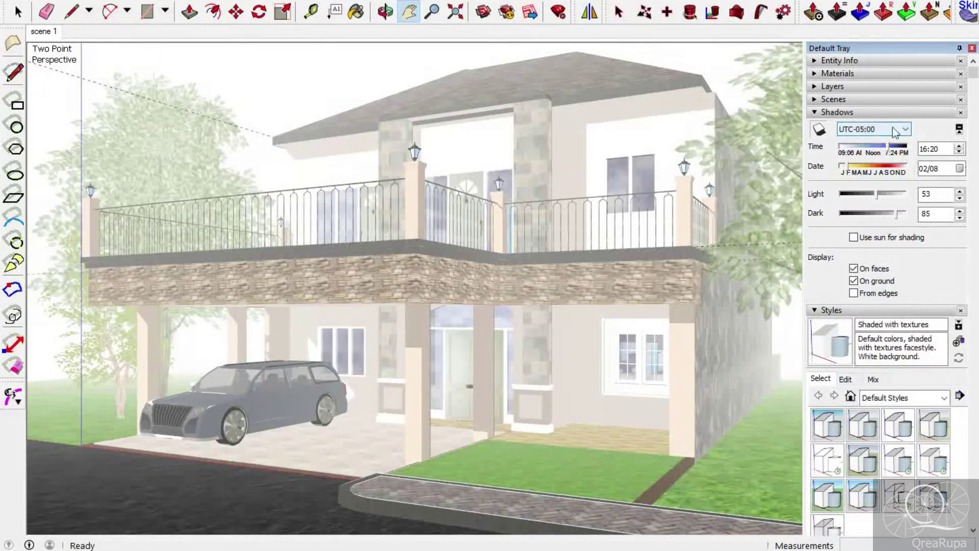
Set the shadow time to 08:42 and the shadow date to 11/08.
click(934, 151)
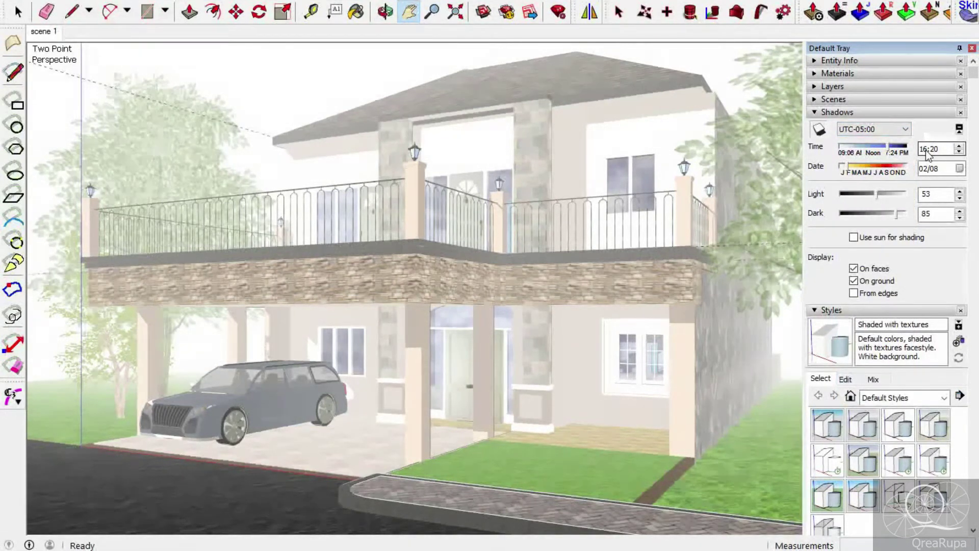
double_click(932, 149)
text(8)
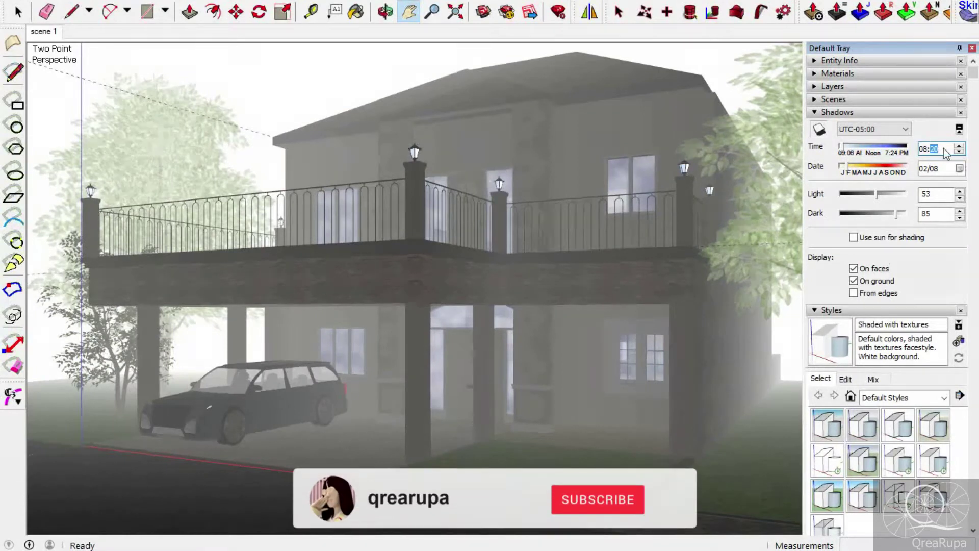
key(Right)
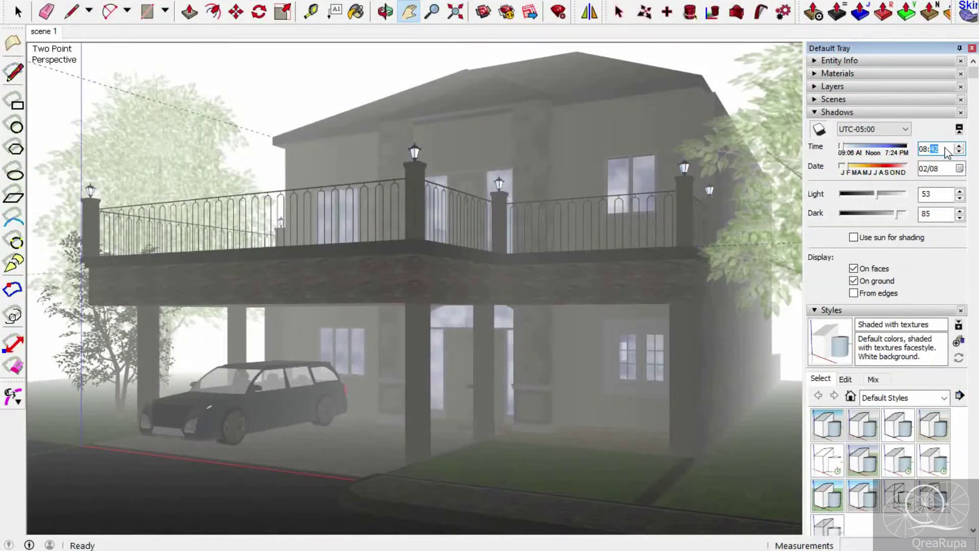
click(942, 174)
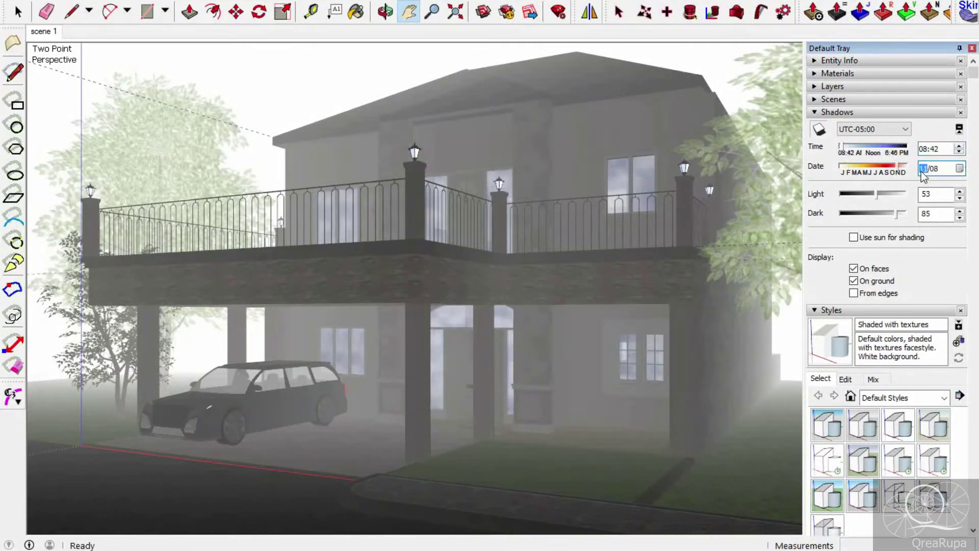
Set the shadow light to 82 and dark to 39, and try sun shading before switching it off.
click(938, 196)
drag(876, 194, 892, 198)
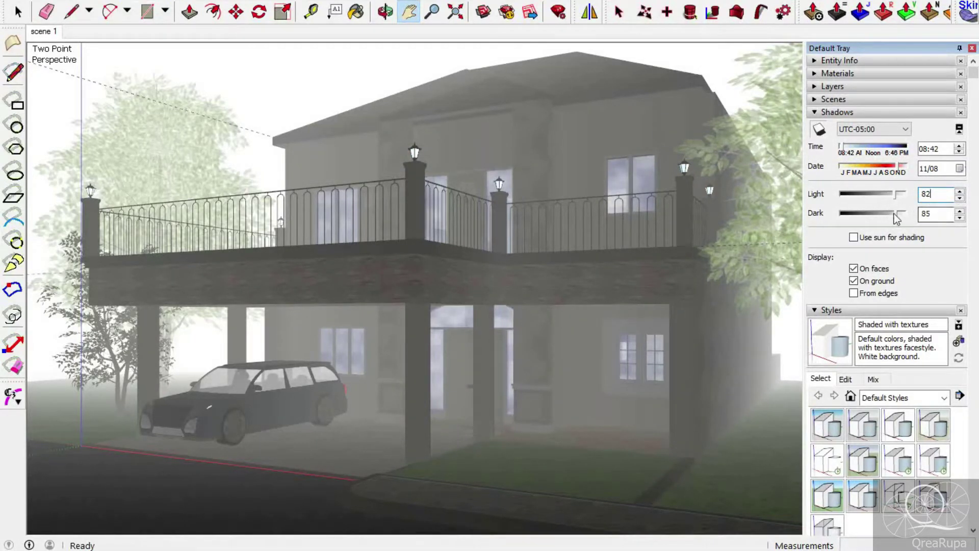
drag(896, 219, 846, 214)
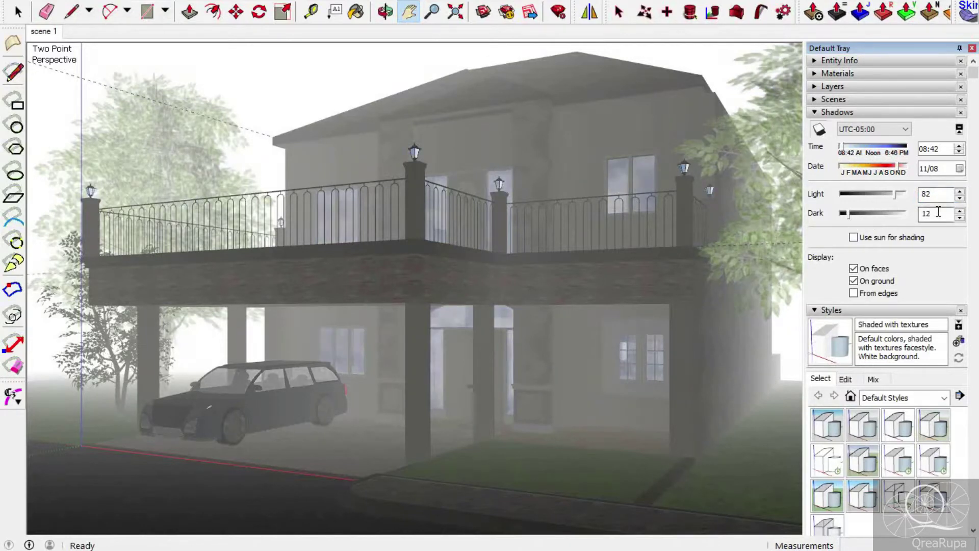
text(39)
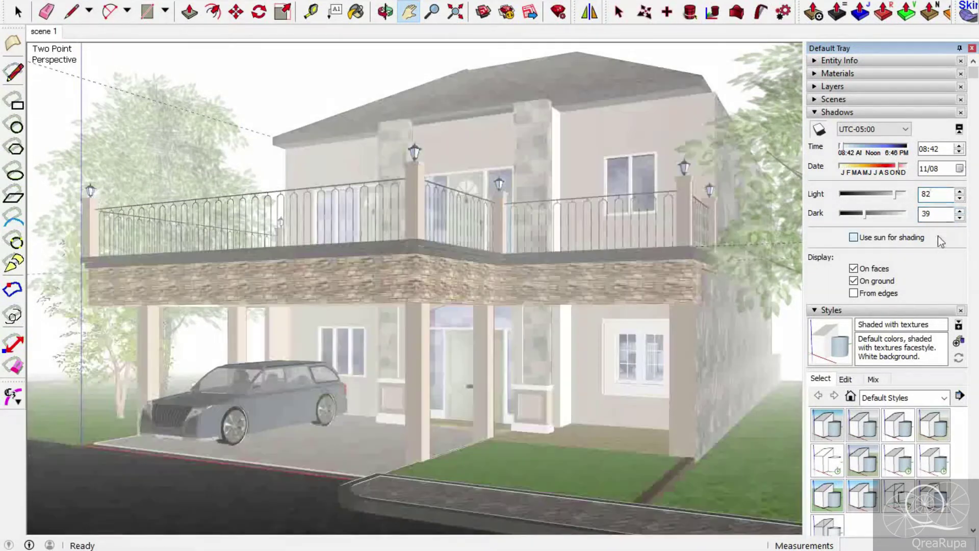
click(942, 239)
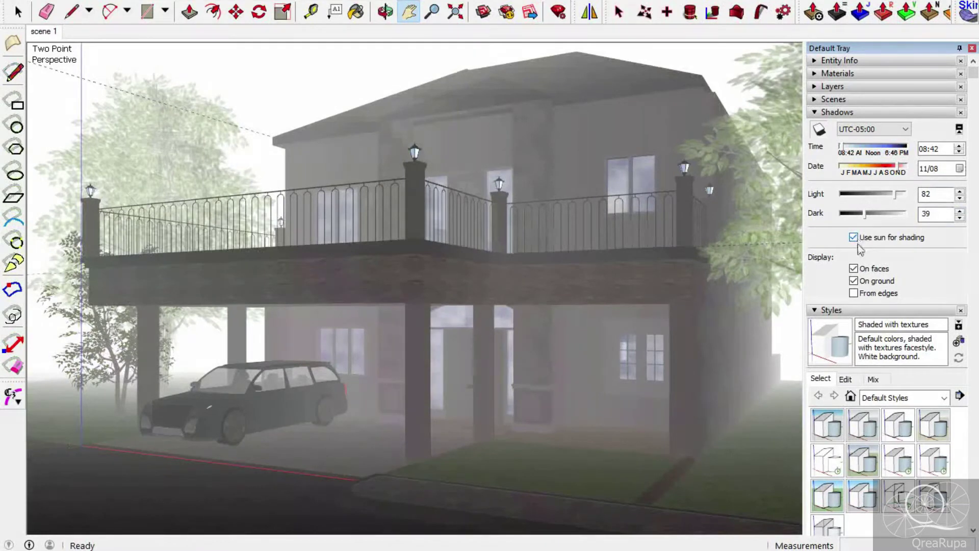
click(853, 237)
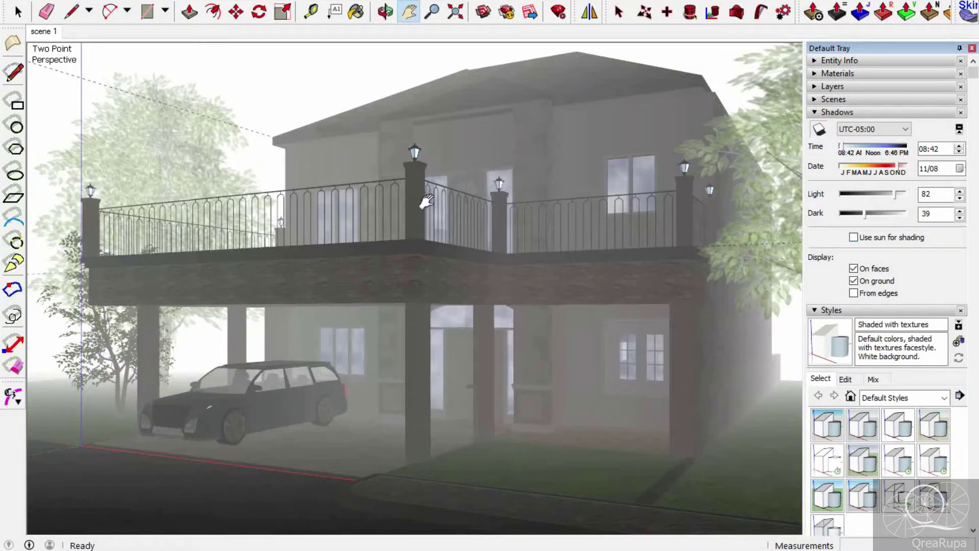
Add three more scenes that save the current house view, after the existing first scene.
click(834, 99)
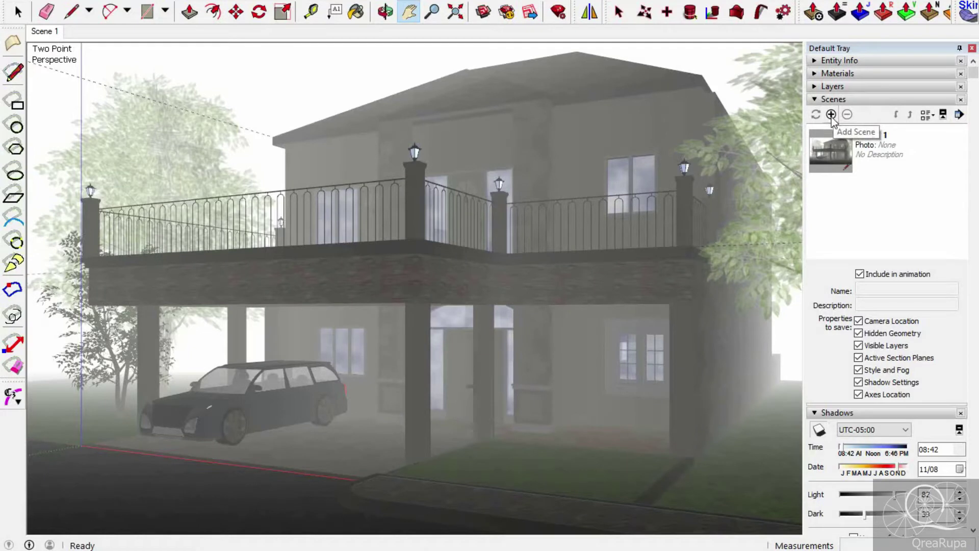
click(831, 114)
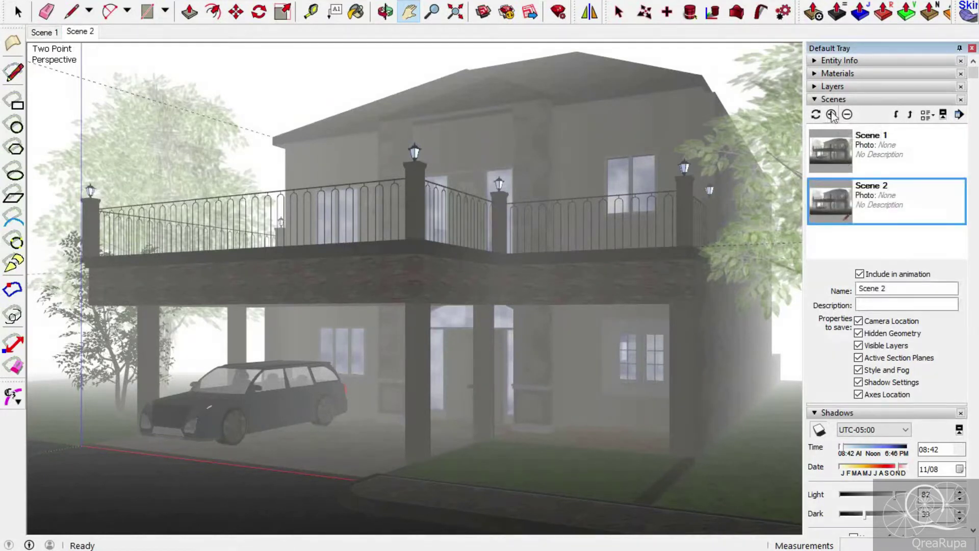
click(831, 114)
click(831, 114)
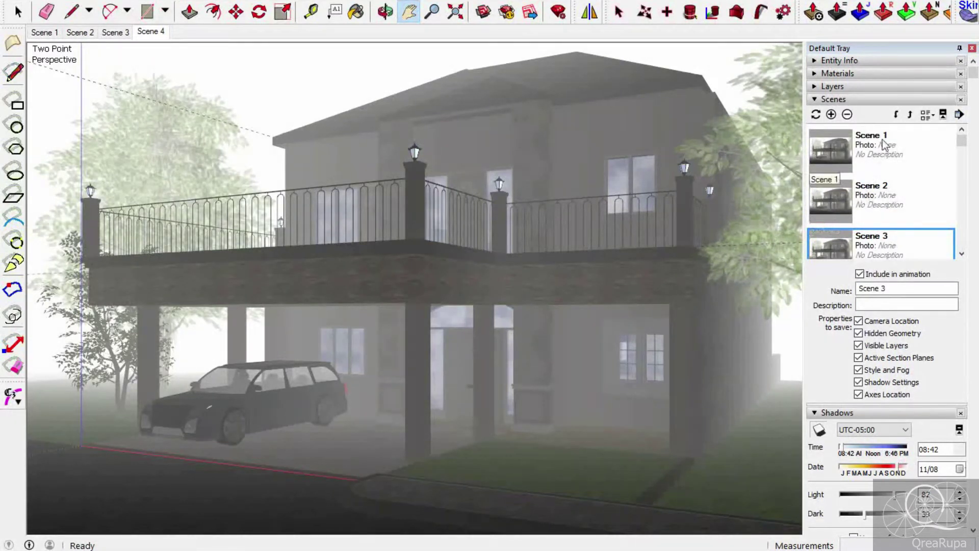
Rename Scene 2 as "texture".
scroll(882, 211, down, 2)
scroll(883, 215, up, 2)
click(882, 212)
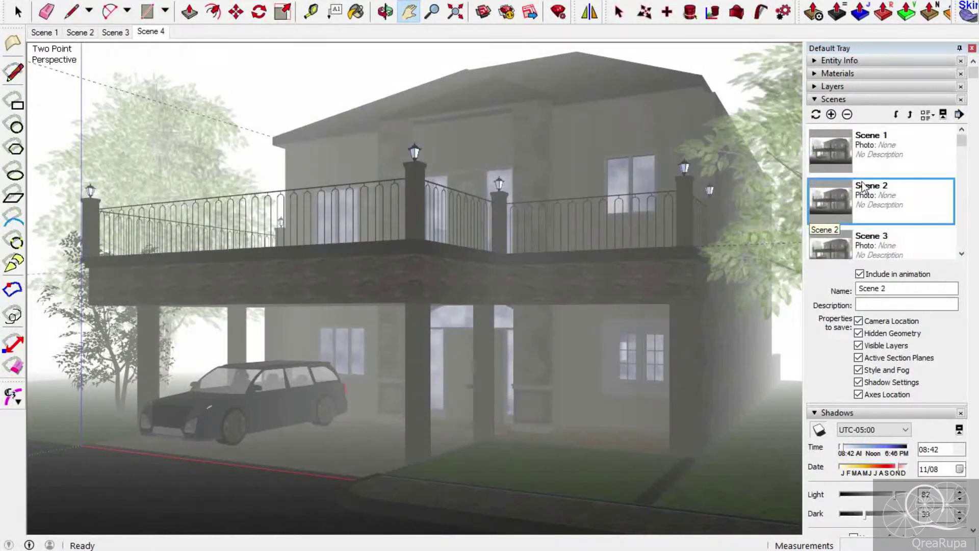
click(883, 287)
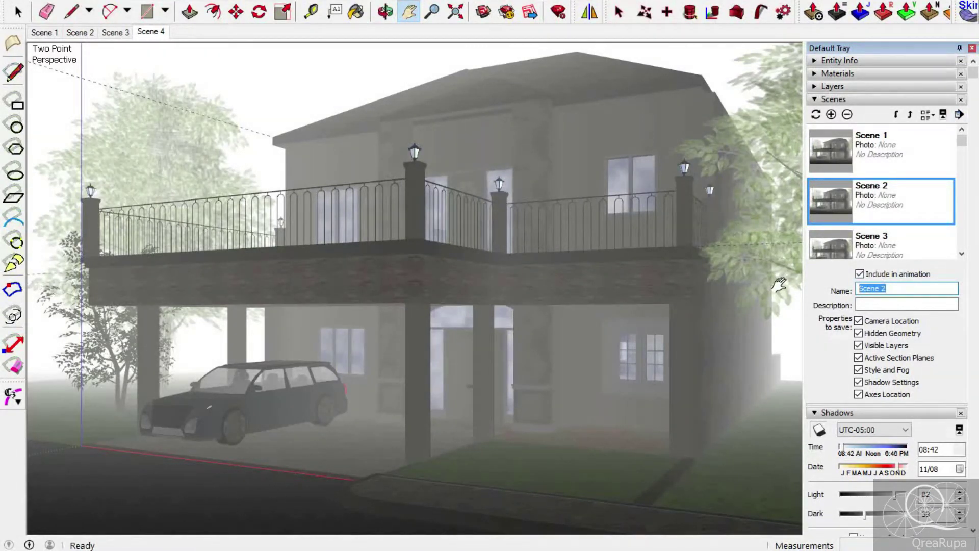
text(texture)
key(Return)
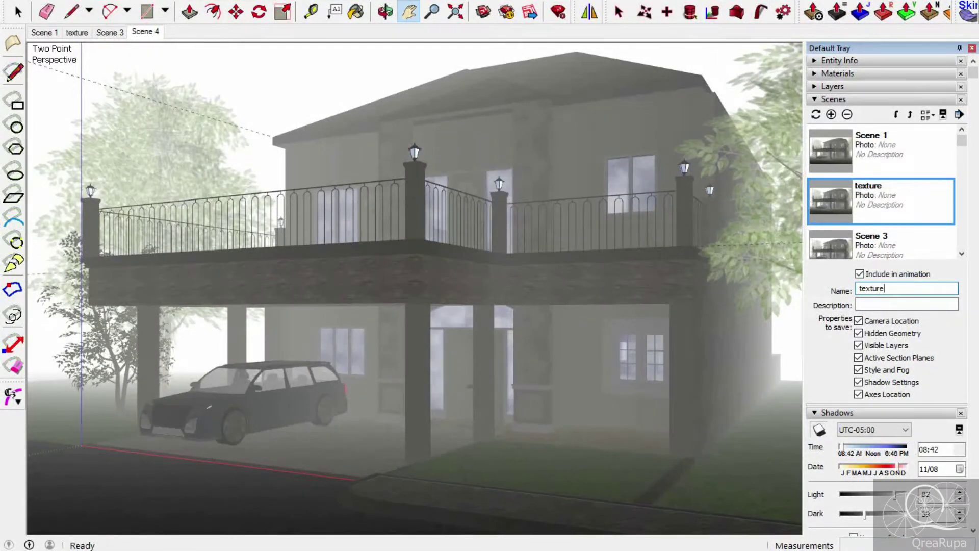
Rename Scene 3 as "edges".
click(911, 244)
drag(898, 288, 844, 306)
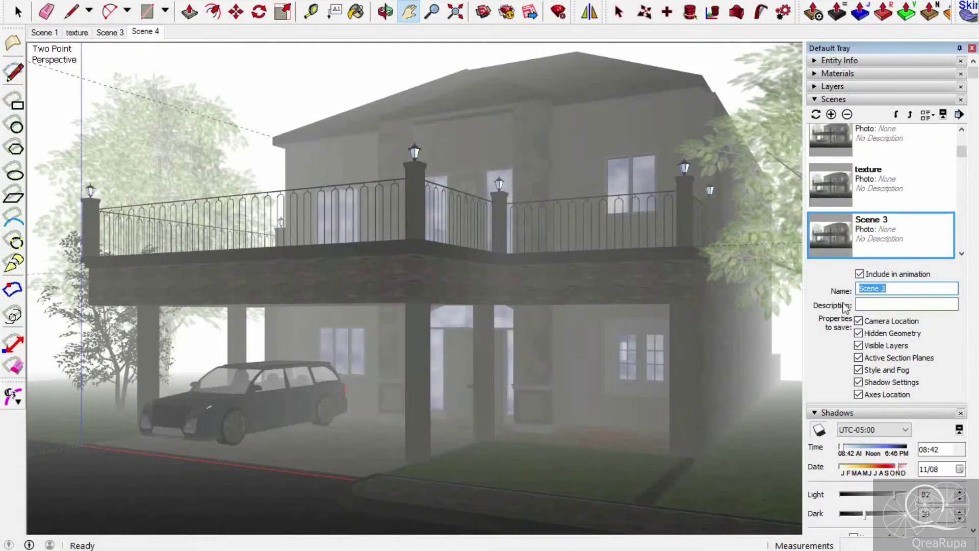
text(edges)
key(Return)
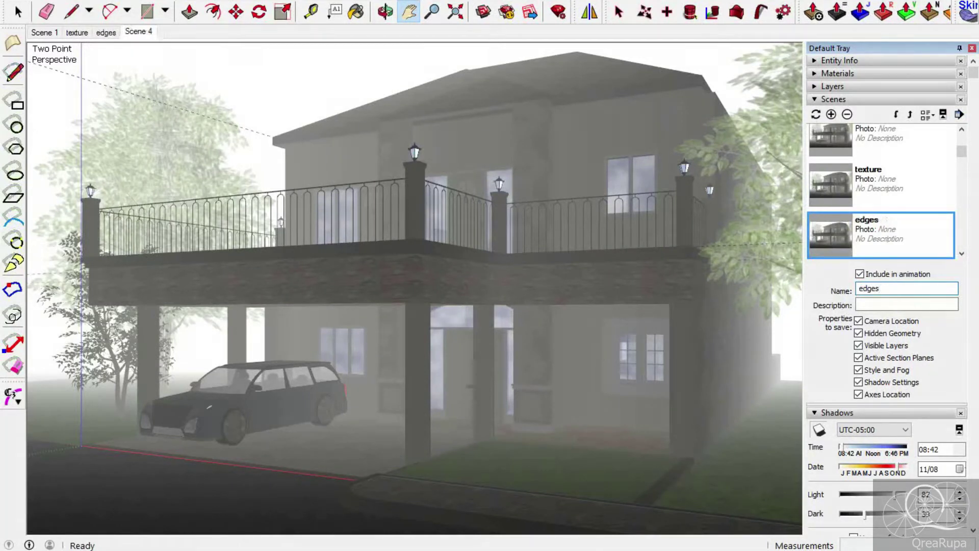
Rename Scene 4 as "shade".
scroll(917, 214, down, 1)
click(913, 204)
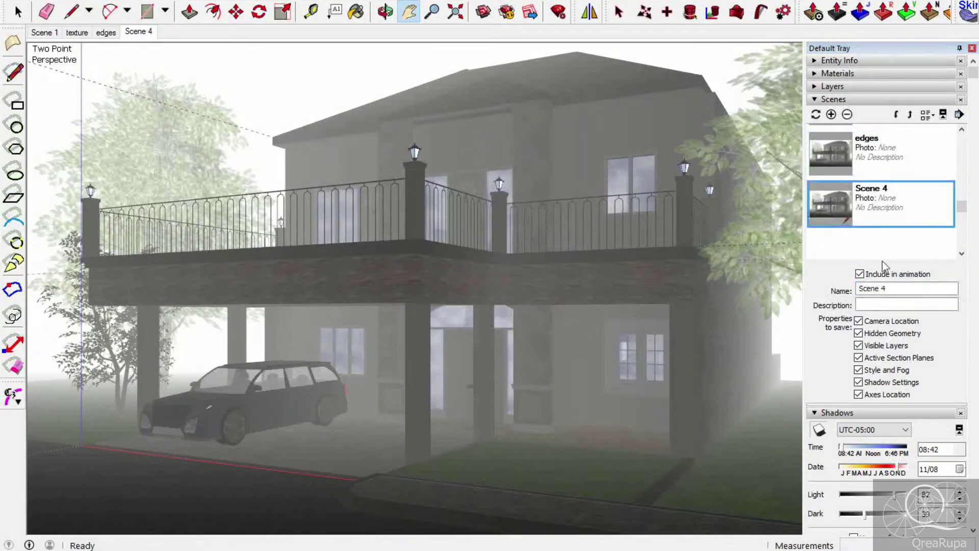
drag(892, 288, 820, 285)
text(shade)
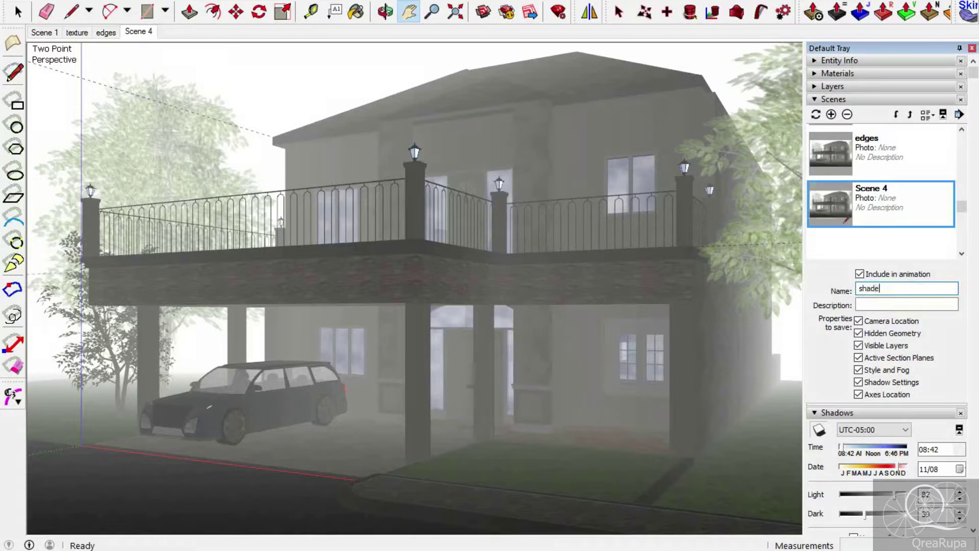
key(Return)
Activate the texture scene.
scroll(916, 172, up, 2)
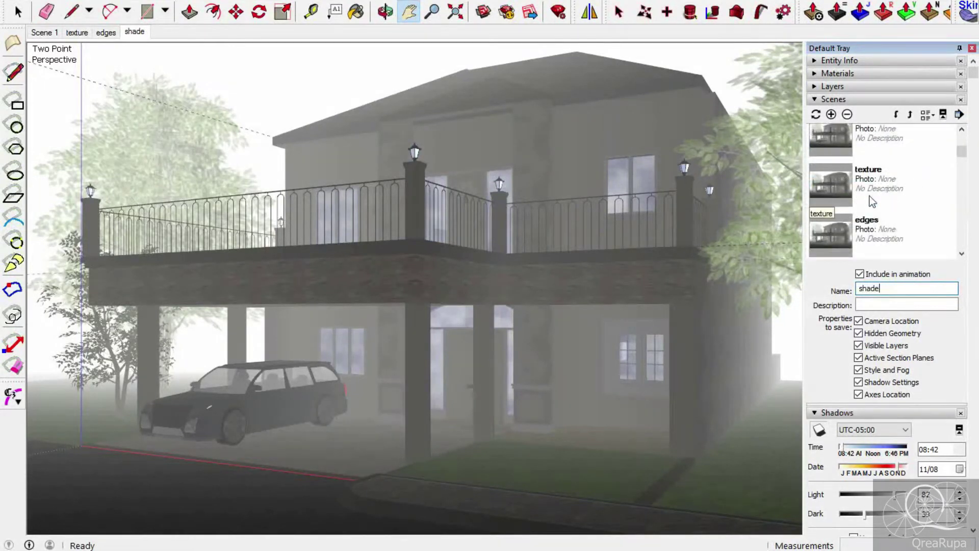
click(874, 196)
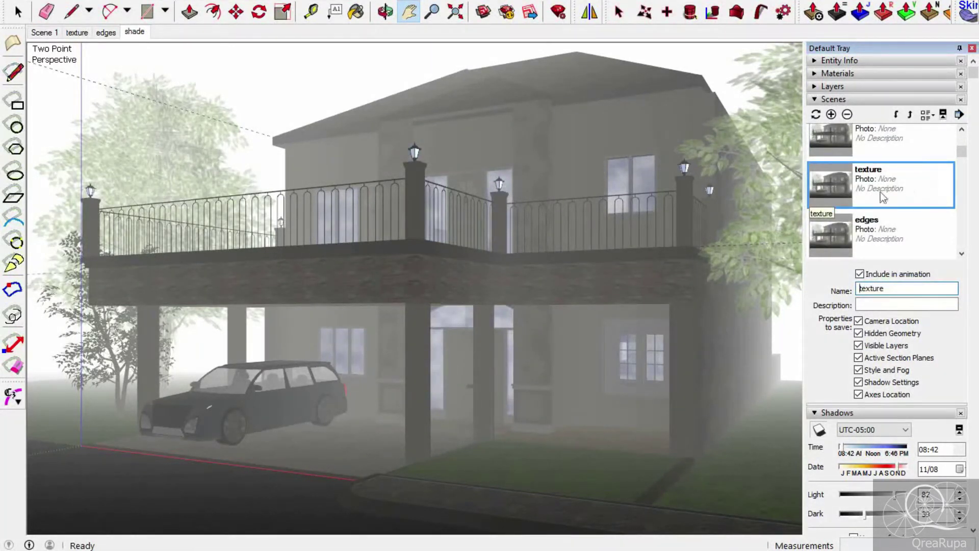
double_click(918, 184)
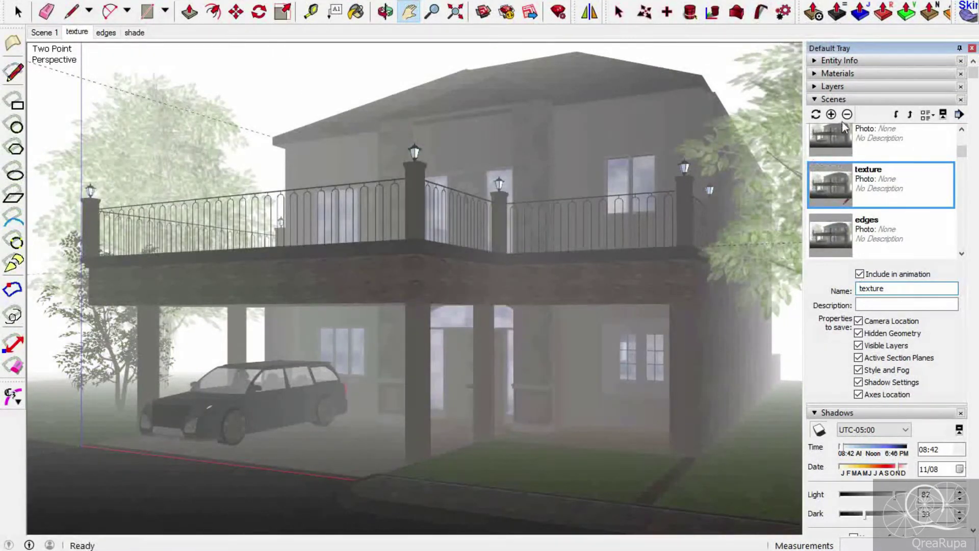
Try displaying edges in the Shaded with textures style and switch them back off.
click(831, 99)
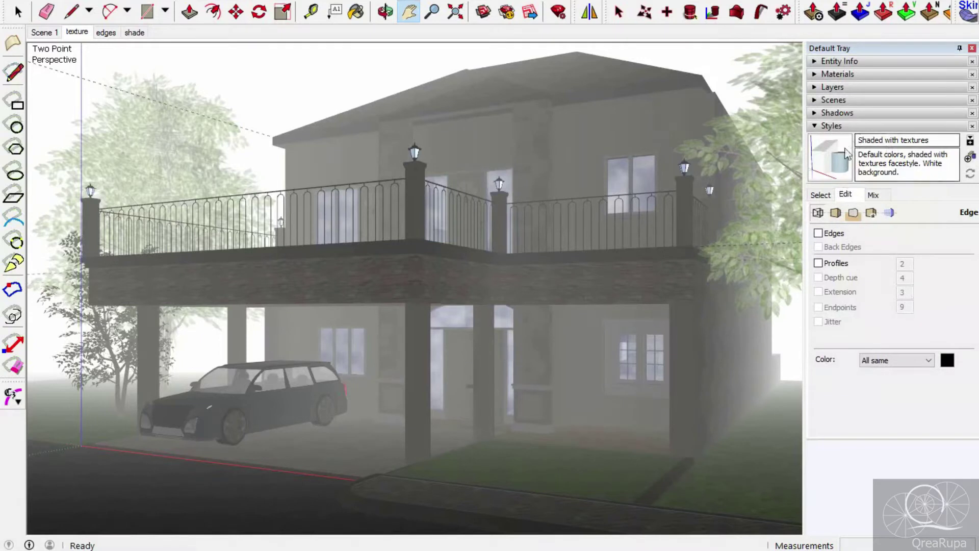
click(819, 195)
click(844, 197)
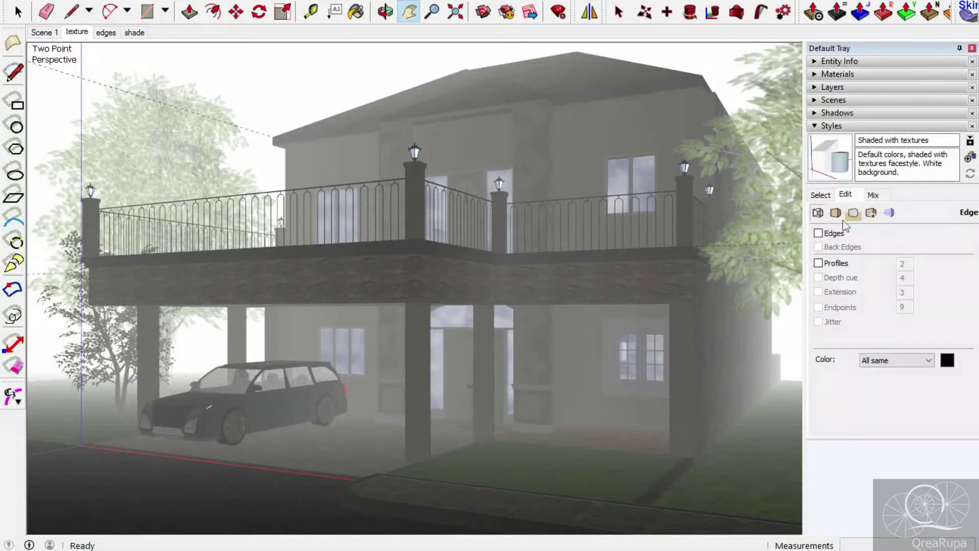
click(820, 235)
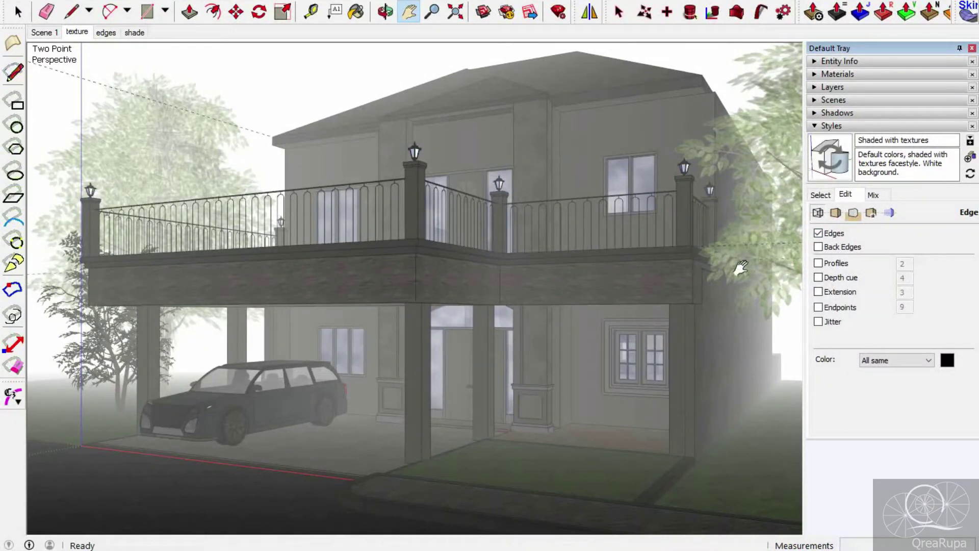
click(827, 235)
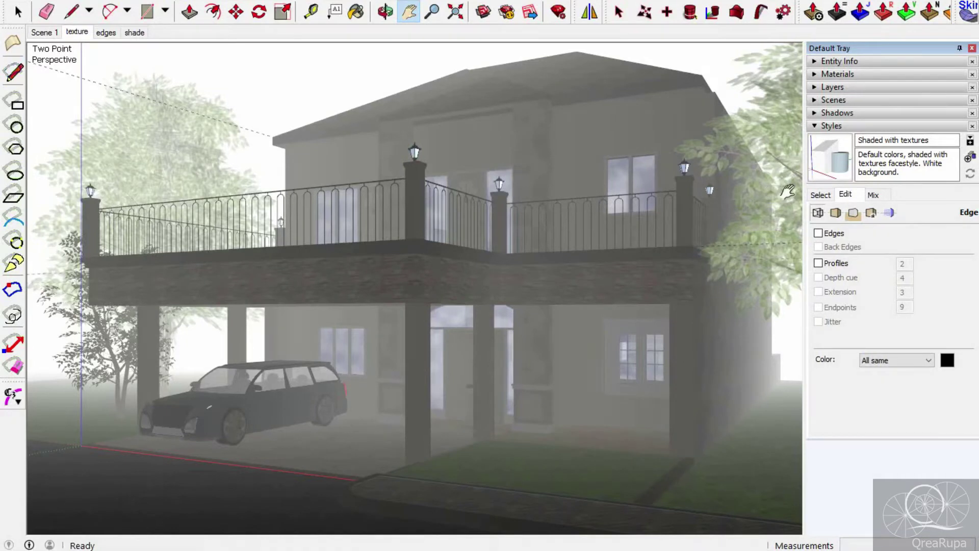
Update the texture scene with the current view, style, fog and shadow settings.
click(824, 100)
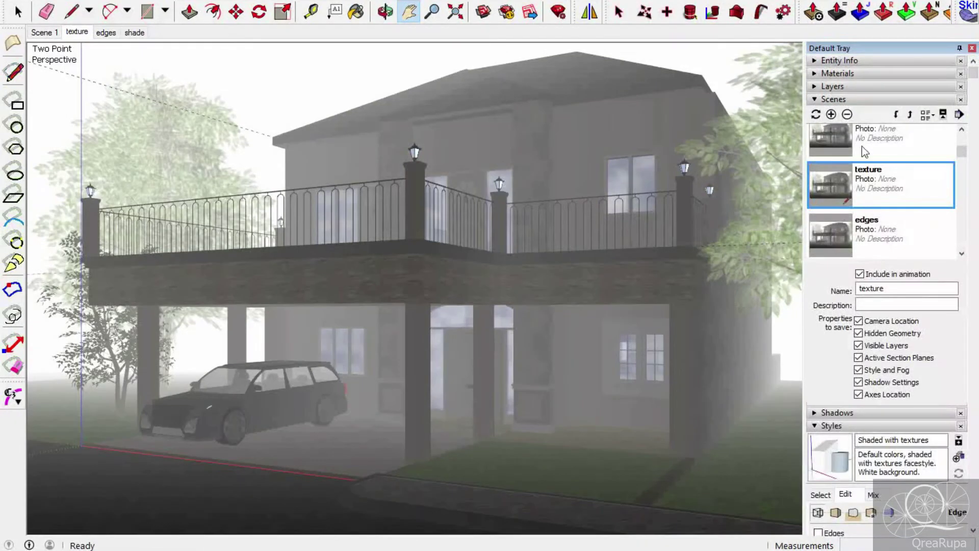
scroll(862, 146, up, 1)
click(815, 114)
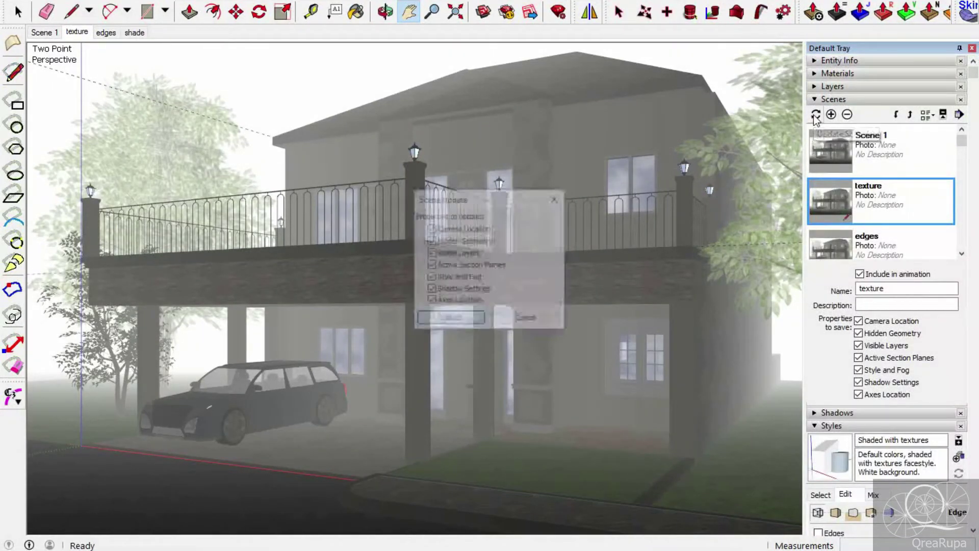
click(469, 317)
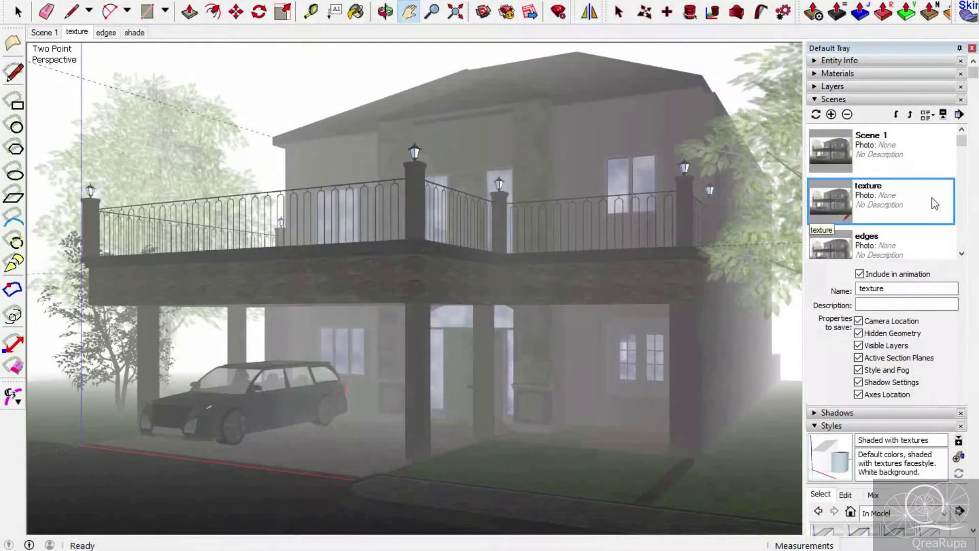
Activate the edges scene and collapse the Scenes section to reach the in-model styles.
scroll(929, 198, down, 1)
double_click(877, 176)
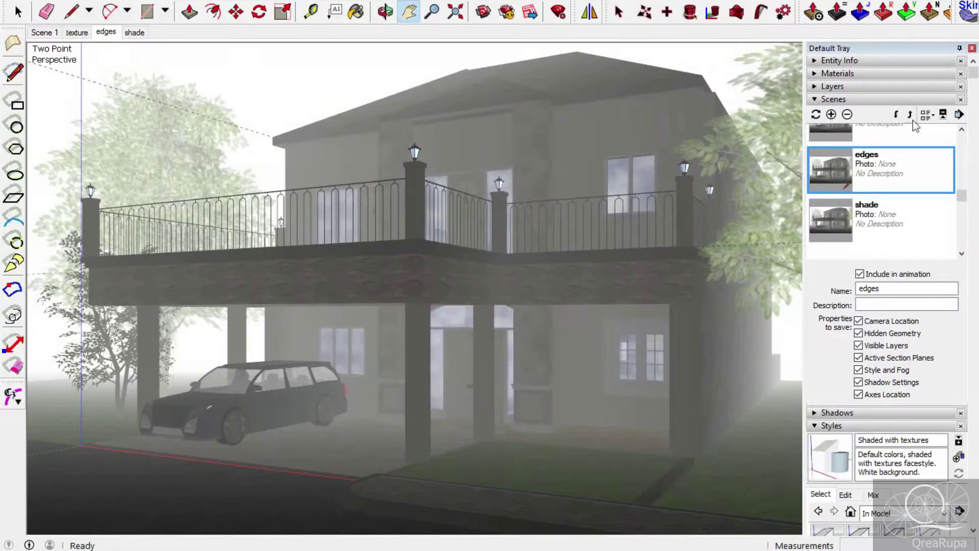
click(833, 99)
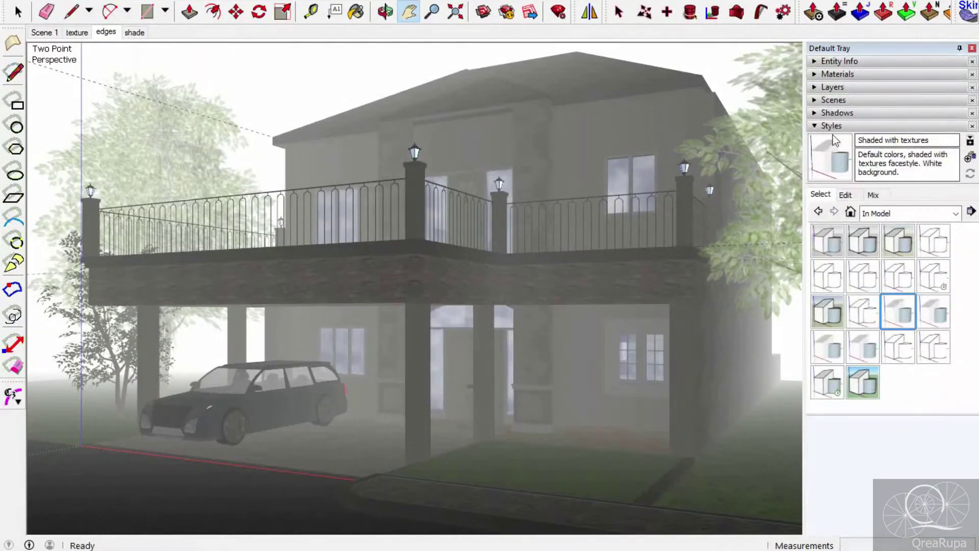
Apply the HiddenLine style from the in-model styles to the edges view and show its edge settings.
click(886, 212)
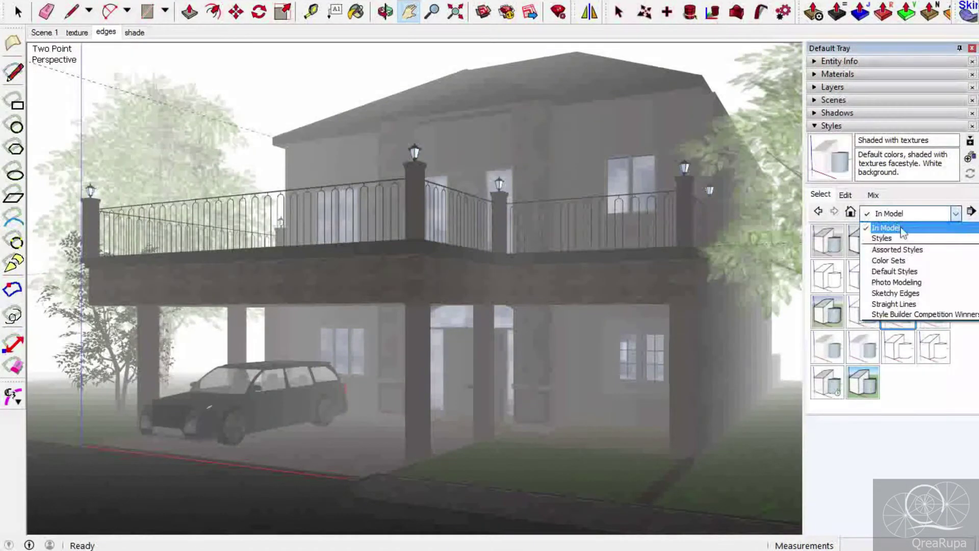
click(916, 228)
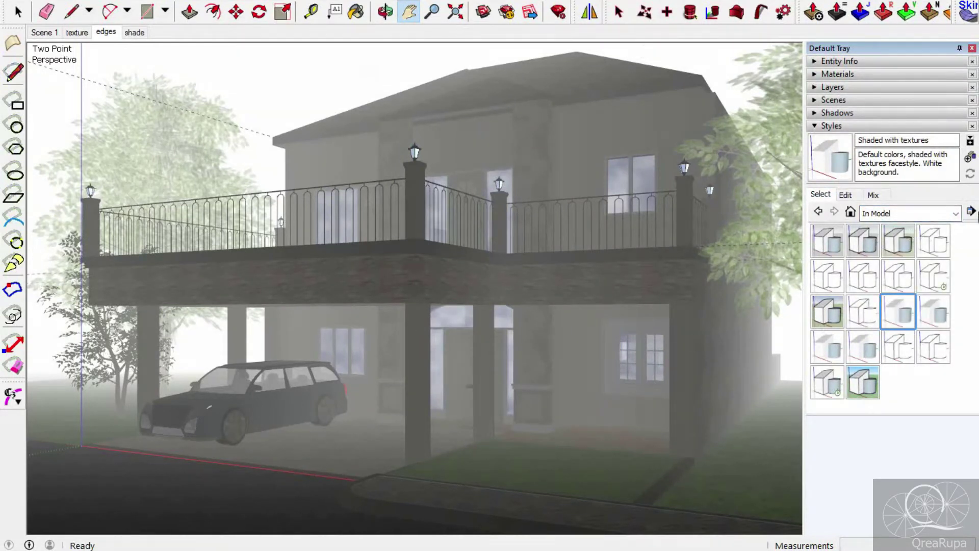
click(930, 244)
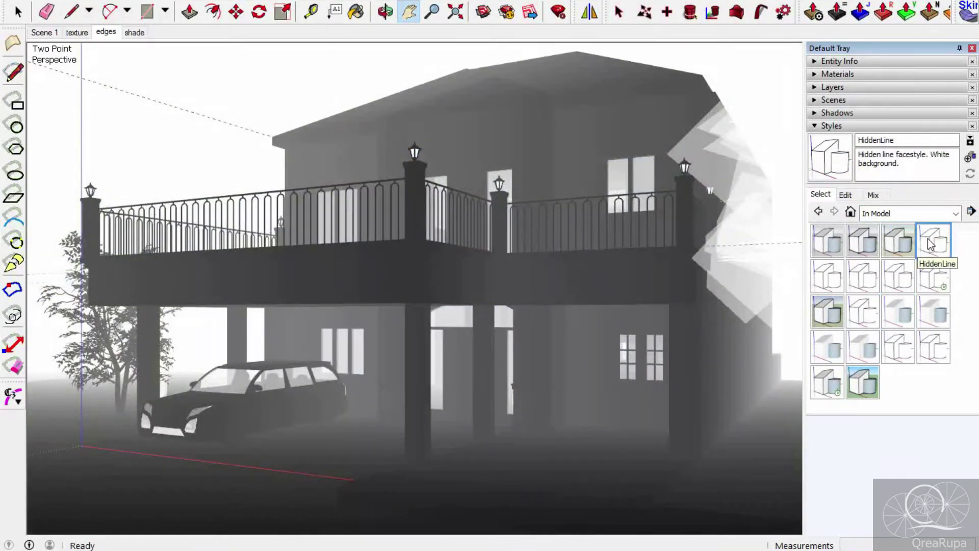
click(844, 194)
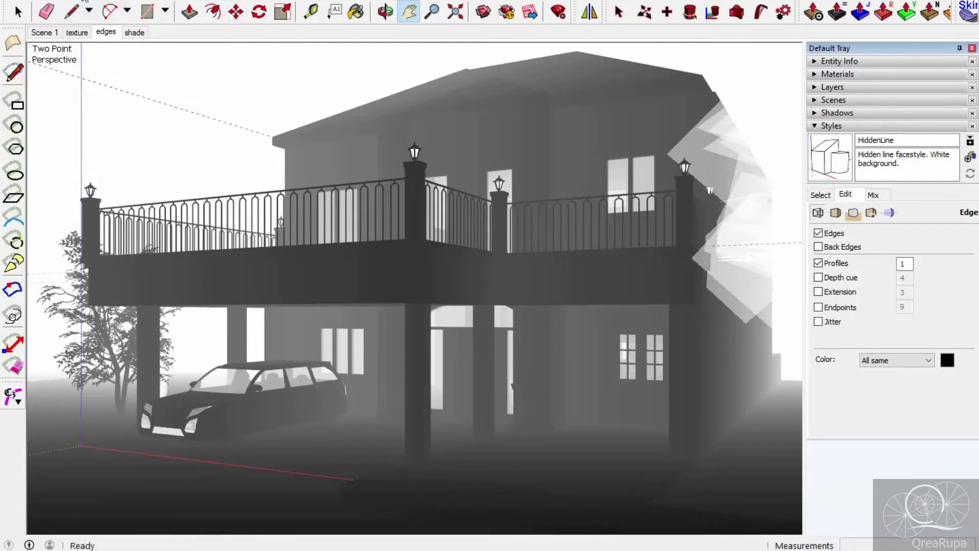
Turn off the shadows in the edges view.
click(85, 1)
mouse_move(59, 1)
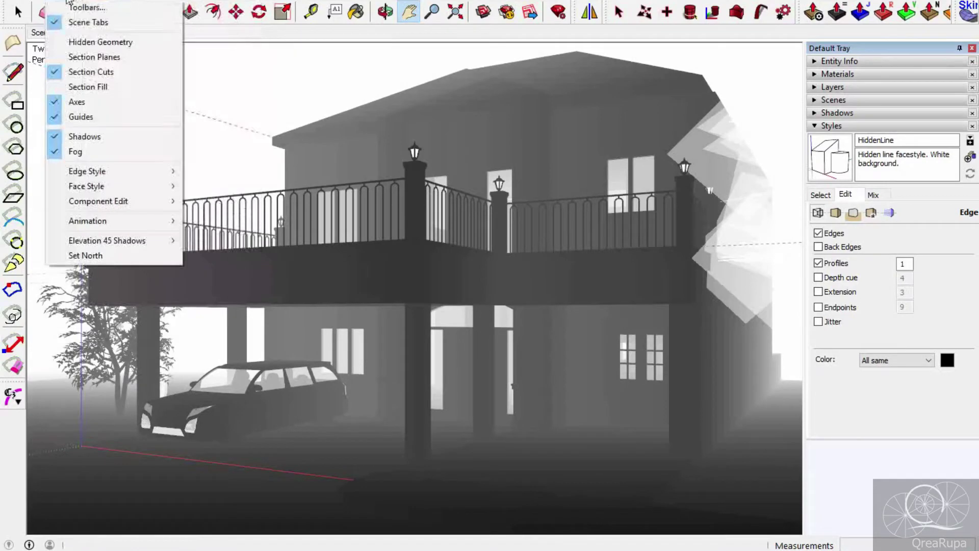
click(72, 137)
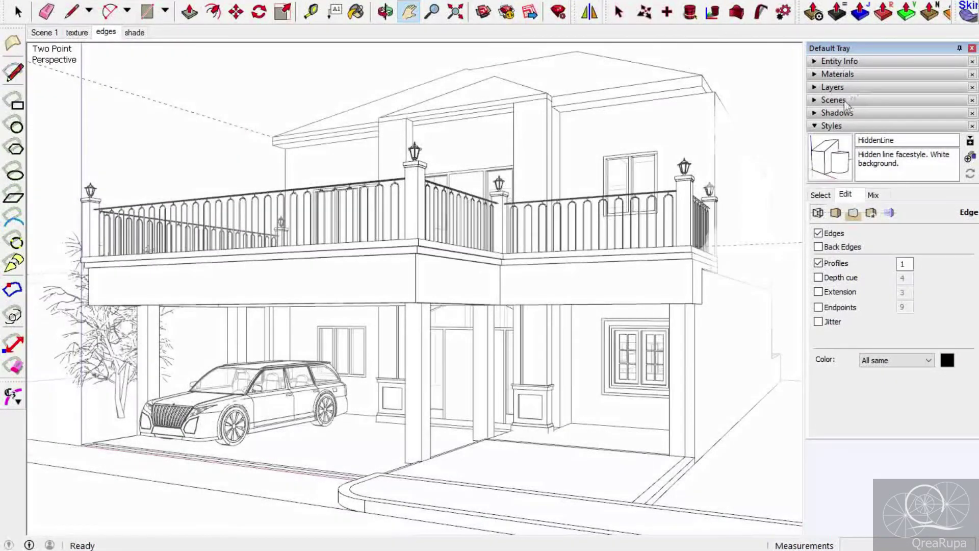
Update the edges scene with all properties, including style, fog and shadow settings.
click(817, 100)
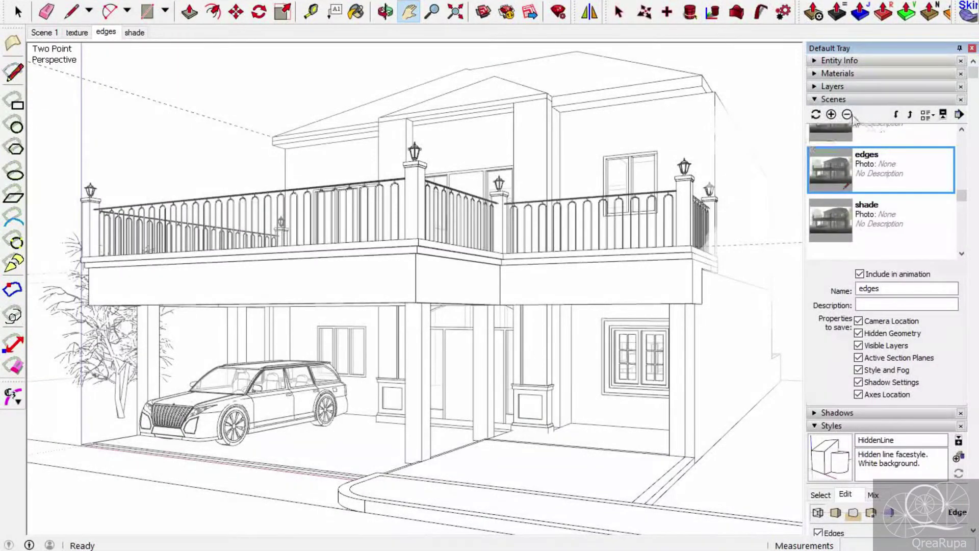
click(812, 118)
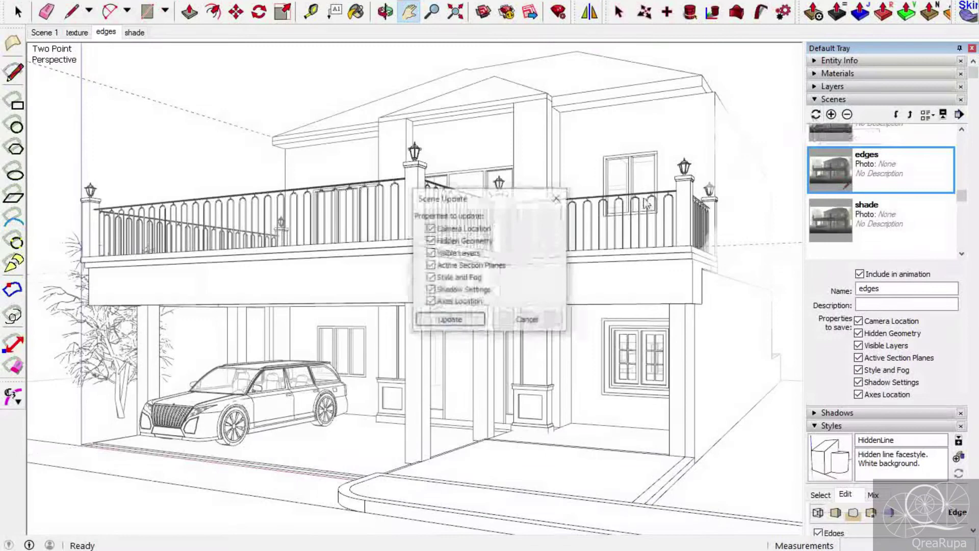
click(439, 318)
click(572, 291)
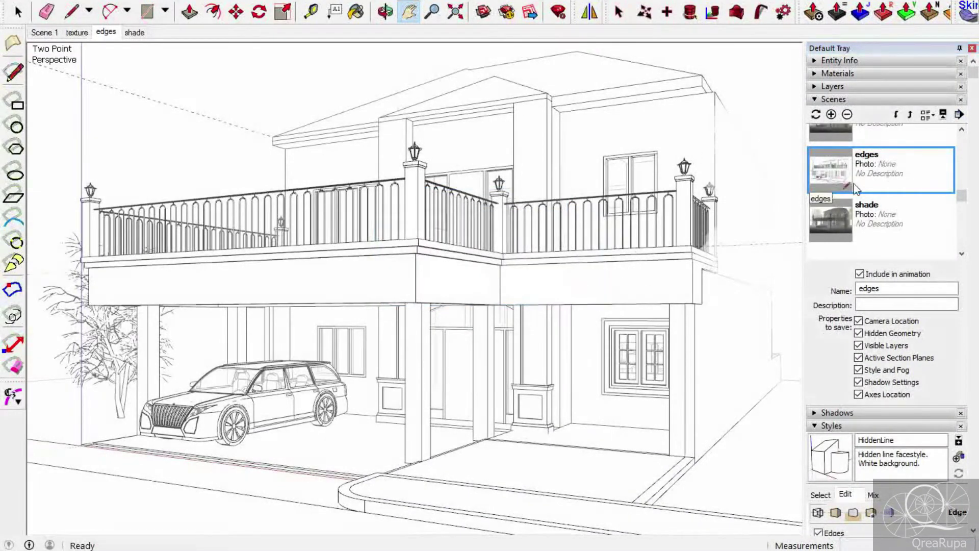
Activate the shade scene.
click(899, 223)
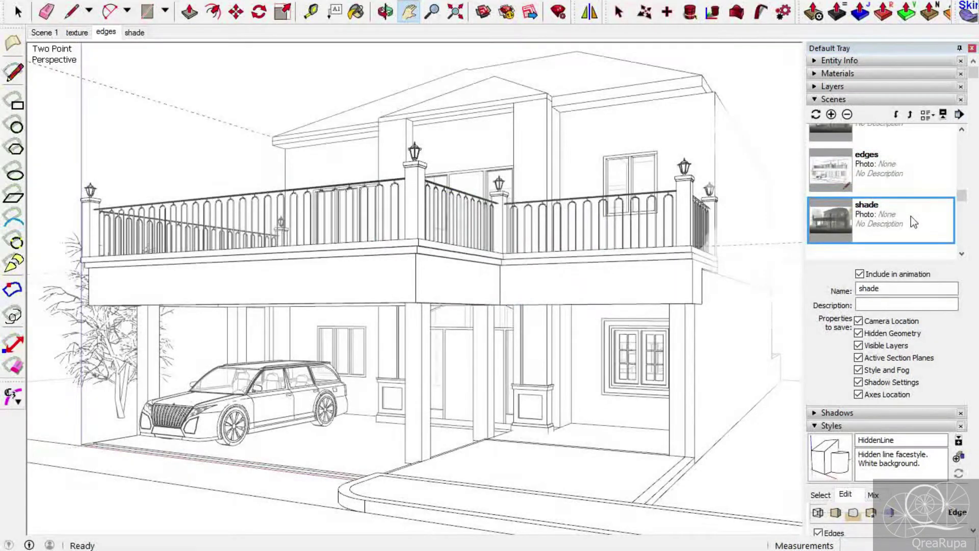
double_click(911, 216)
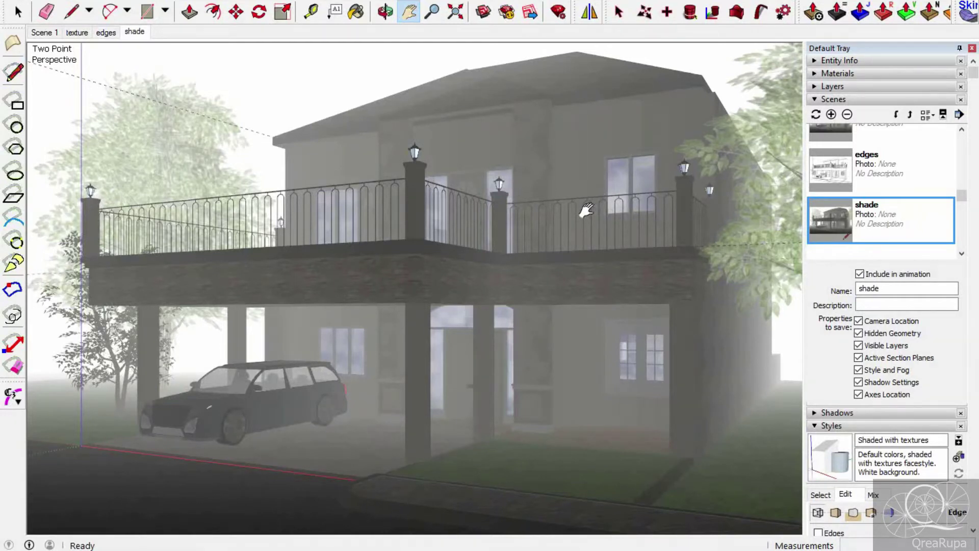
scroll(878, 189, up, 2)
scroll(882, 194, down, 5)
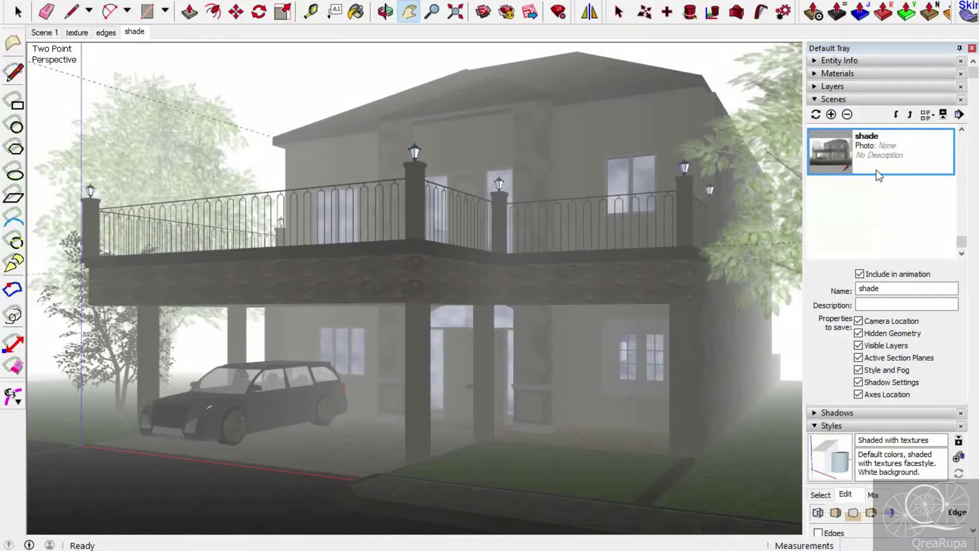
Apply the in-model HiddenLine style to the shade view and check its shadow and fog display options.
click(830, 99)
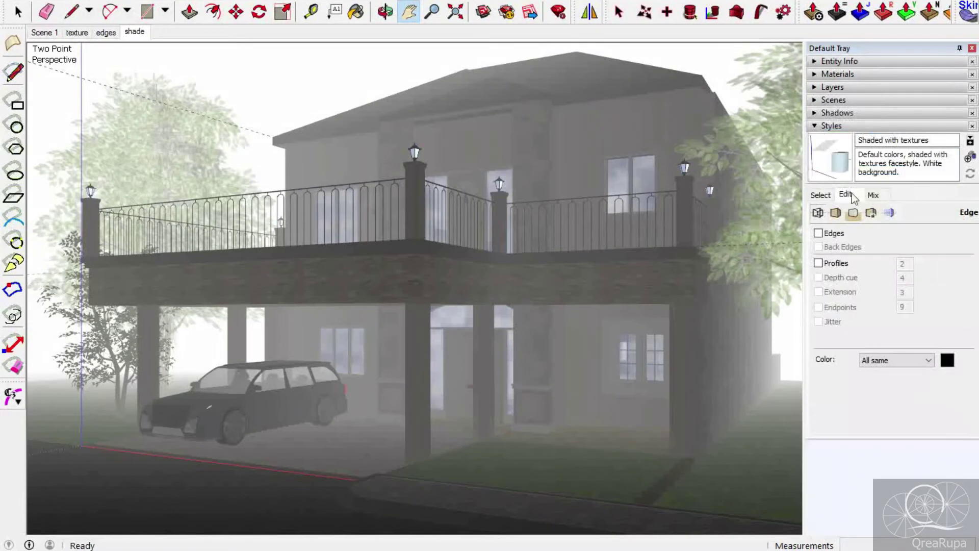
click(821, 195)
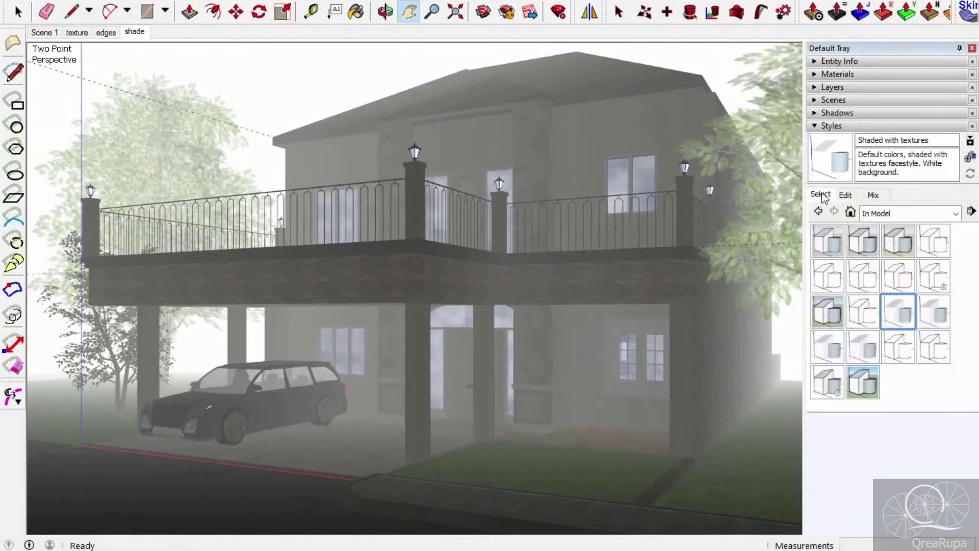
click(907, 214)
click(907, 215)
click(940, 252)
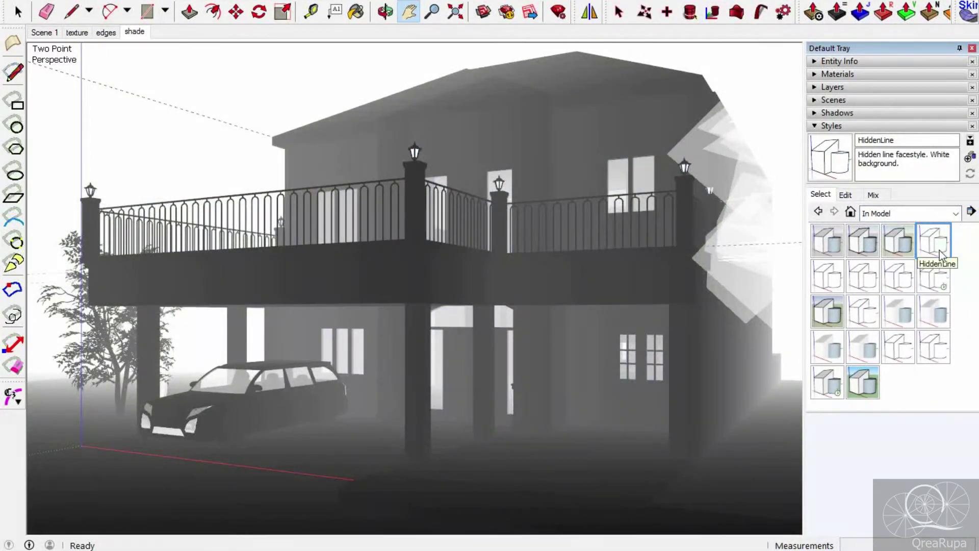
click(844, 195)
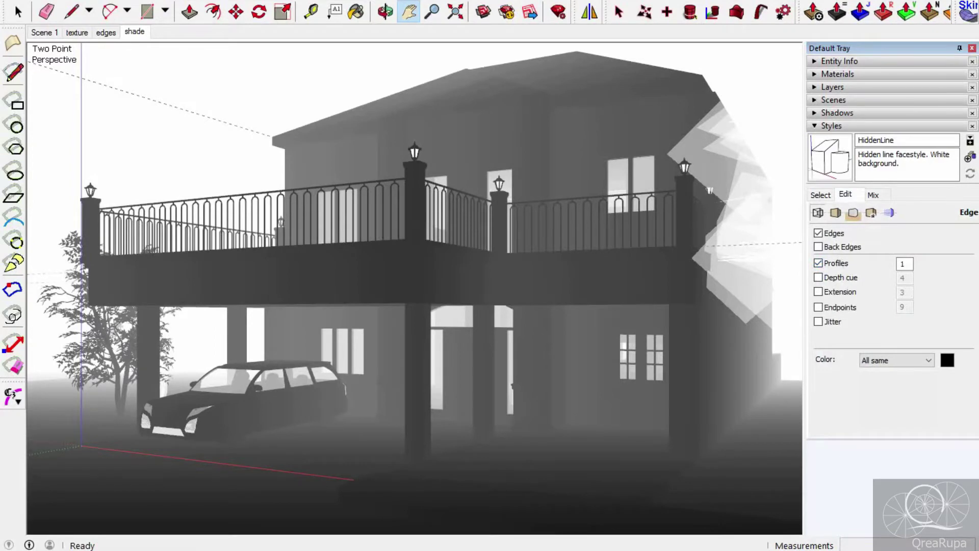
click(84, 1)
mouse_move(67, 3)
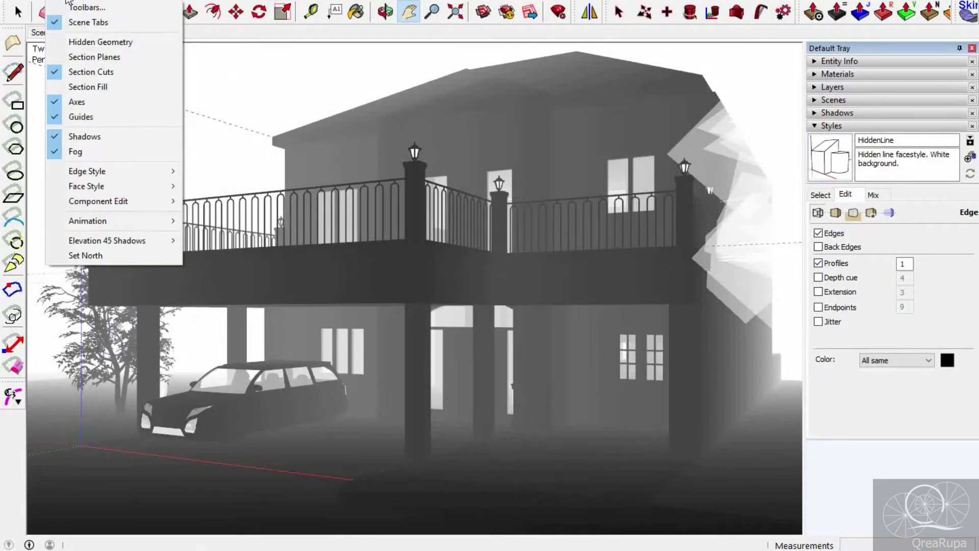
click(84, 2)
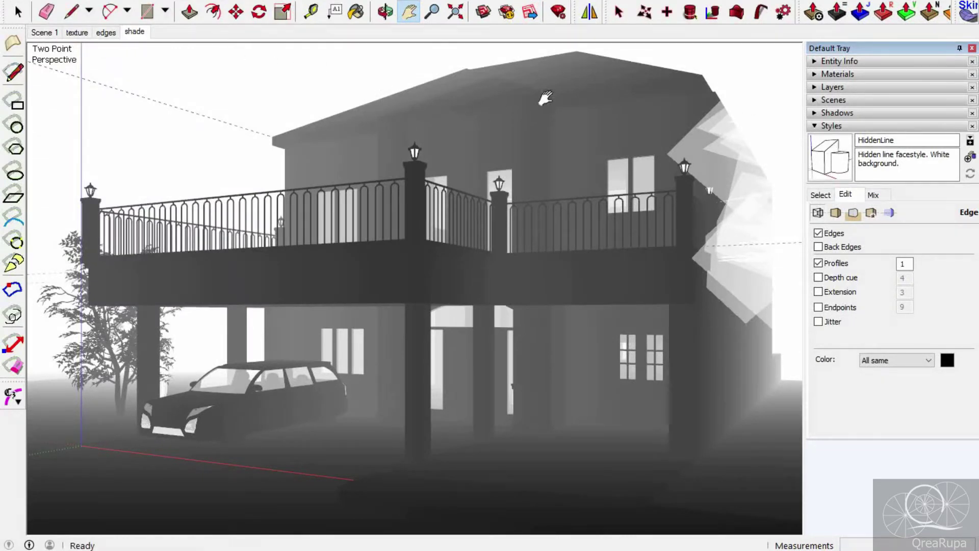
Update the shade scene with all properties, including style, fog and shadow settings.
click(819, 100)
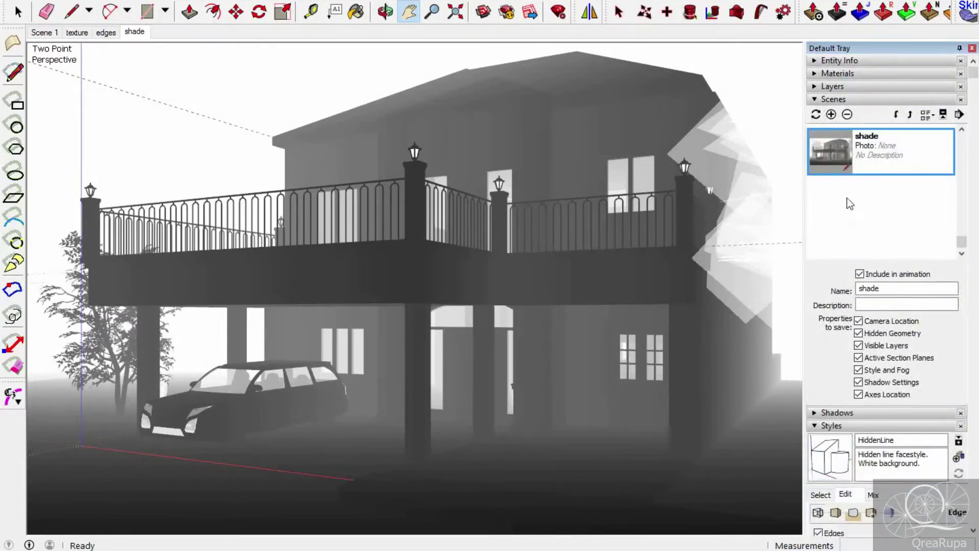
scroll(866, 214, up, 3)
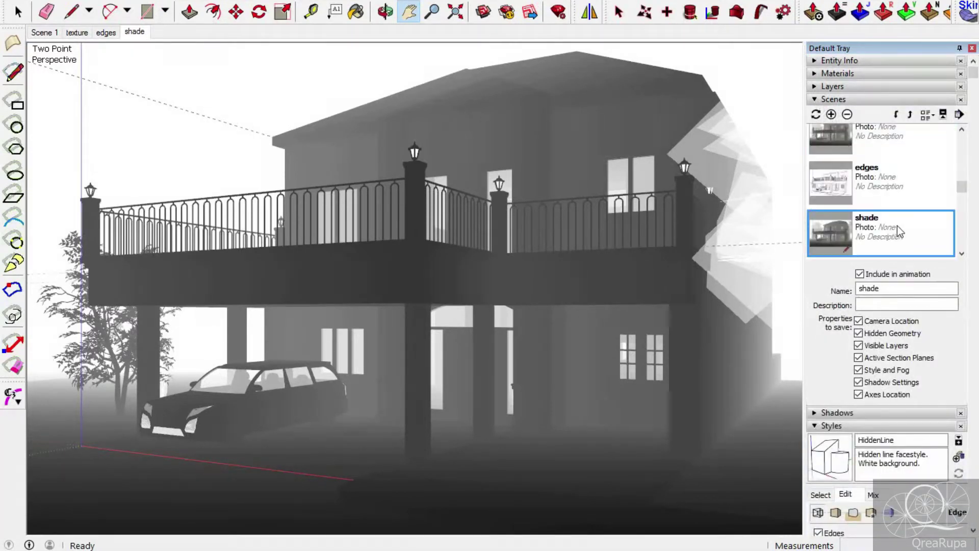
click(815, 115)
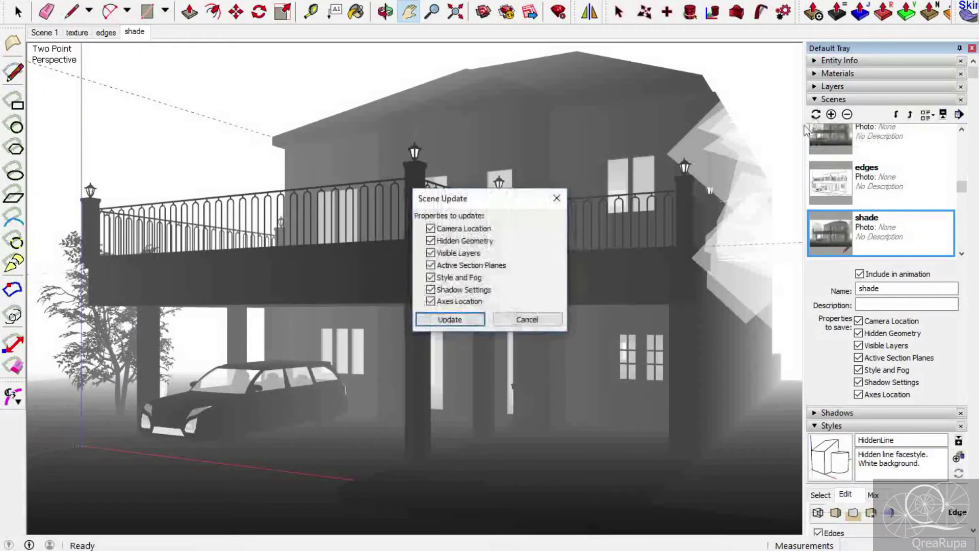
click(475, 325)
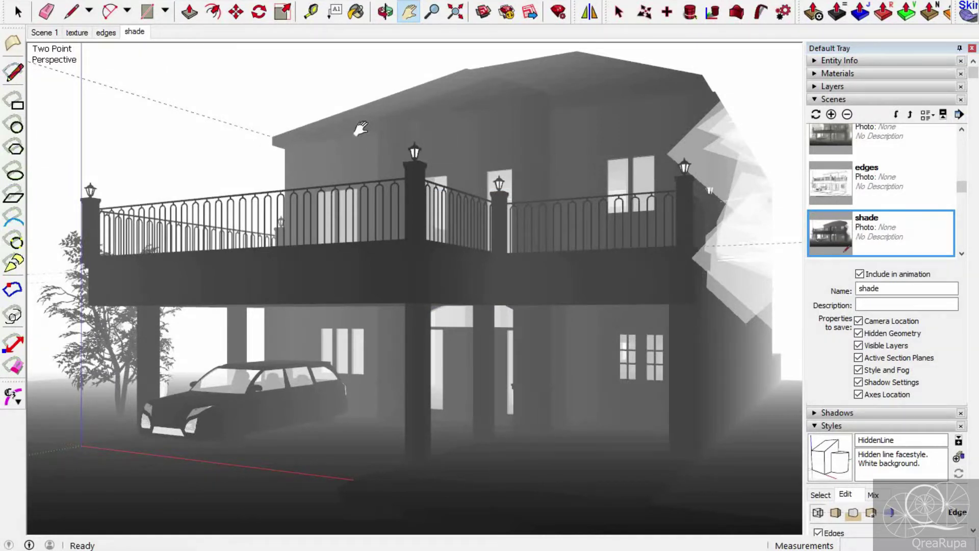
Activate the texture scene and export it as a 2D Portable Network Graphics (PNG) image named house_tex.
click(79, 33)
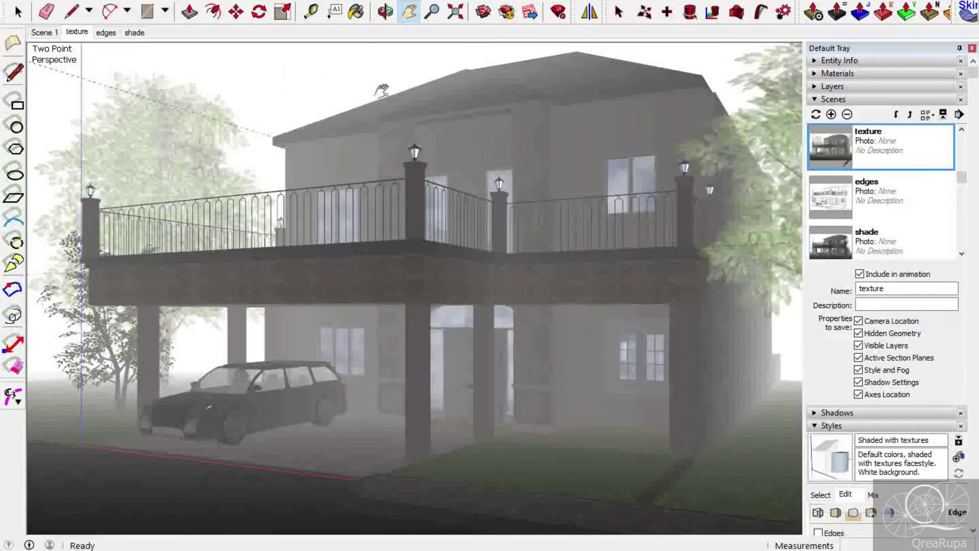
click(10, 3)
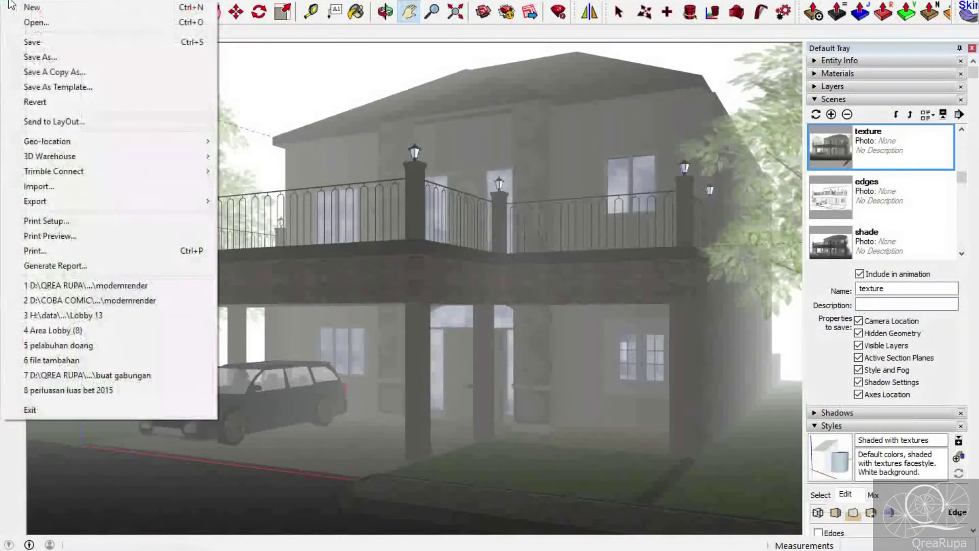
mouse_move(64, 209)
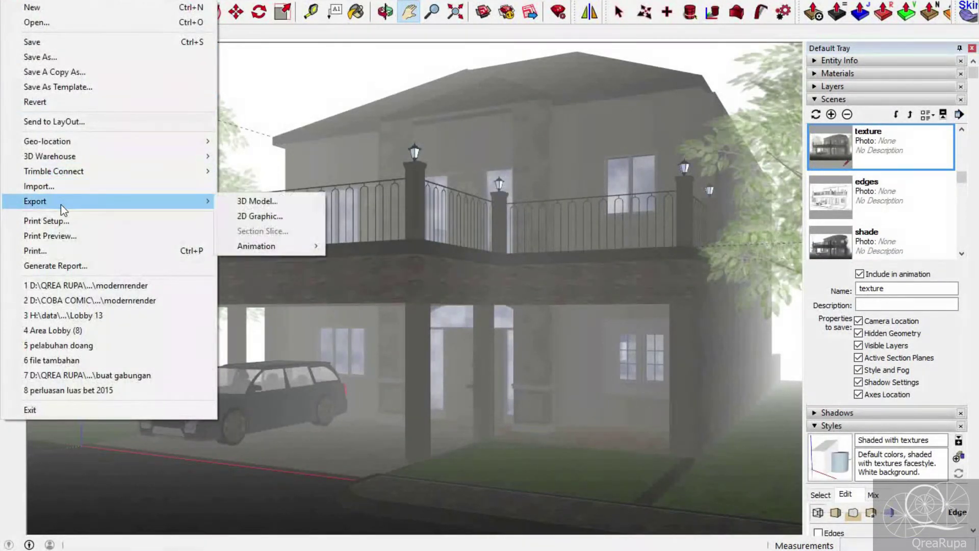
click(260, 216)
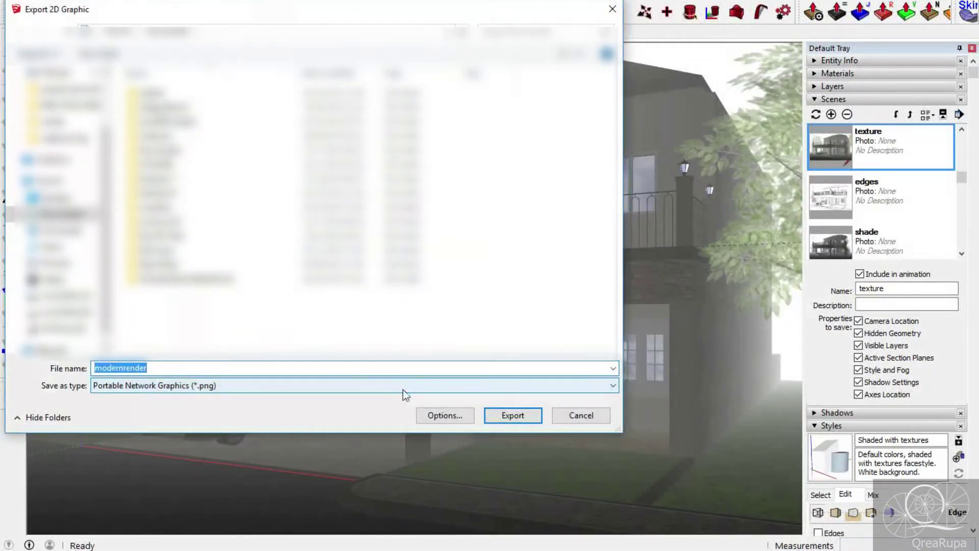
click(402, 389)
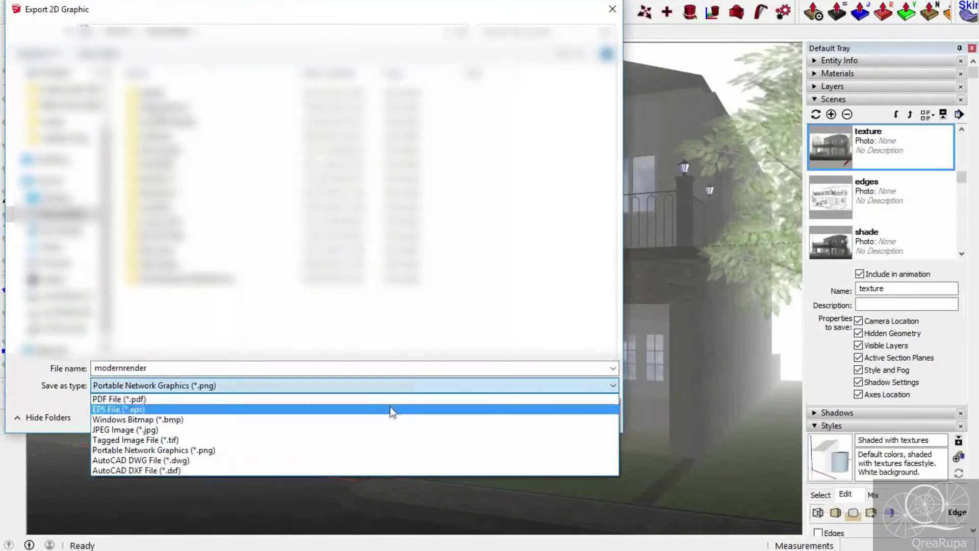
click(317, 451)
double_click(239, 368)
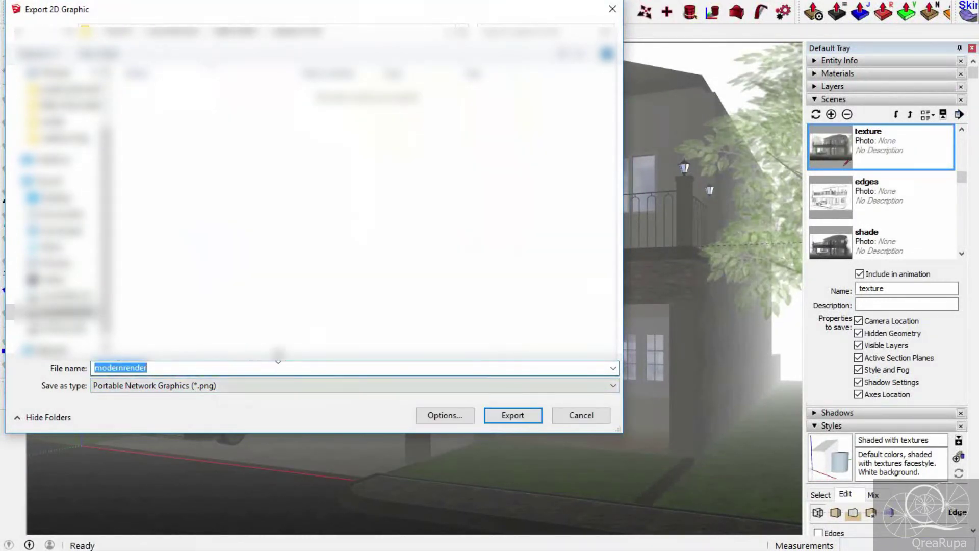
text(house_tex)
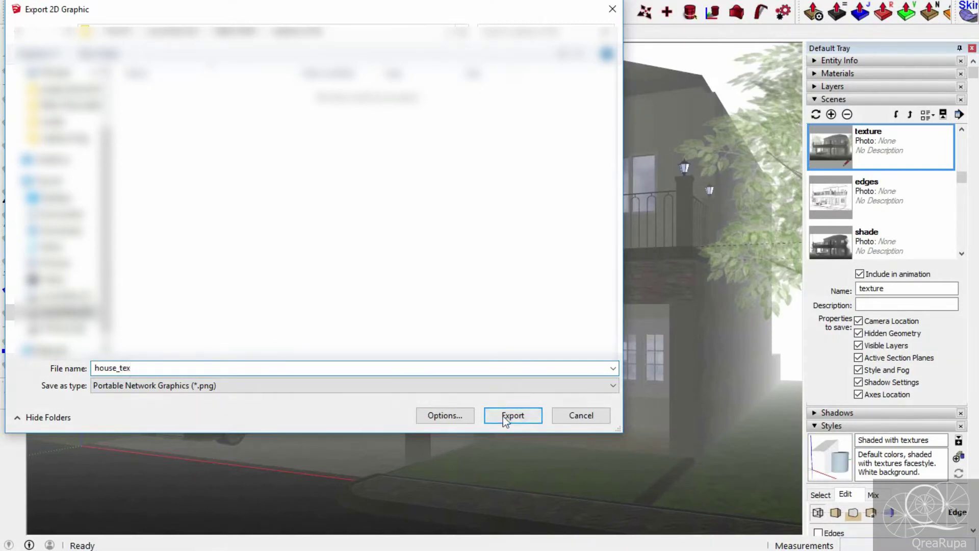
click(513, 415)
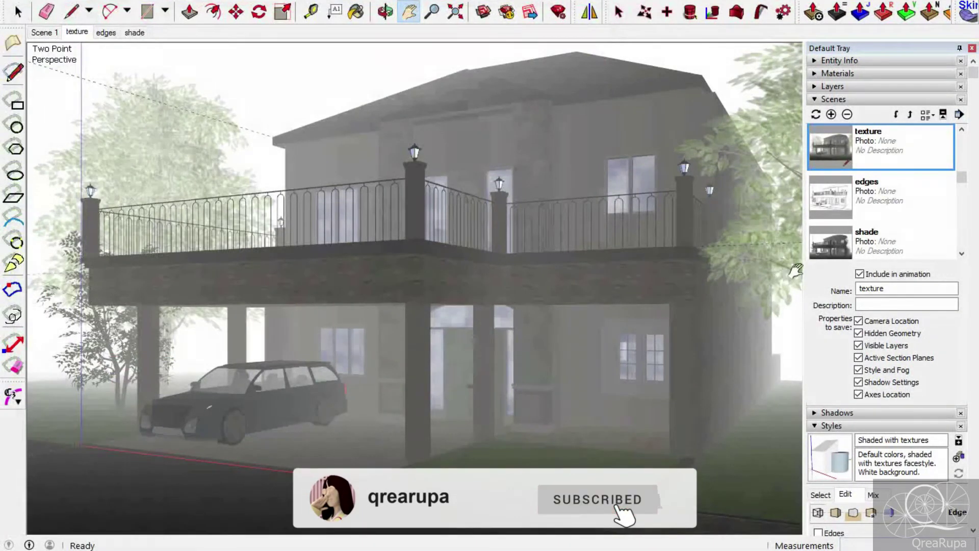
Activate the edges scene and export it as a 2D Portable Network Graphics (PNG) image named house_edg.
click(897, 186)
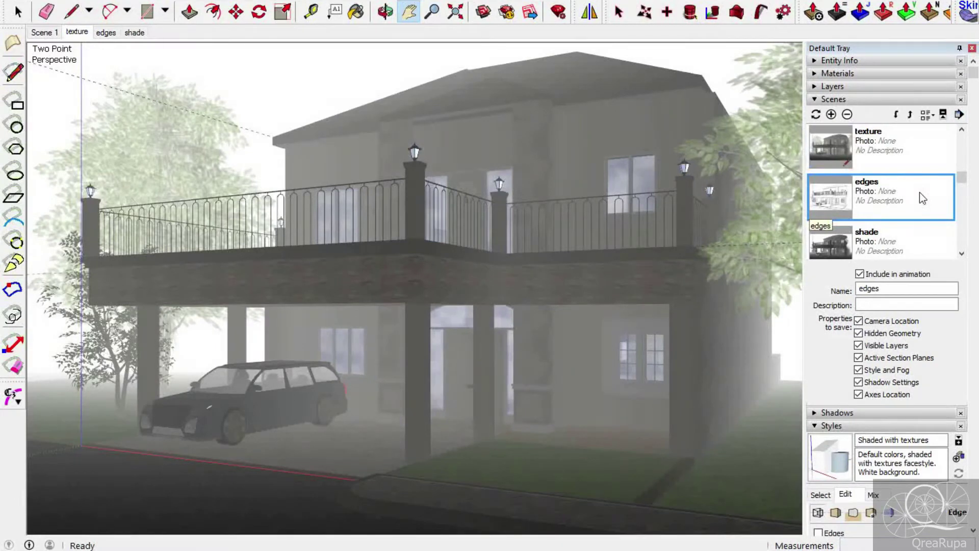
double_click(919, 192)
click(20, 1)
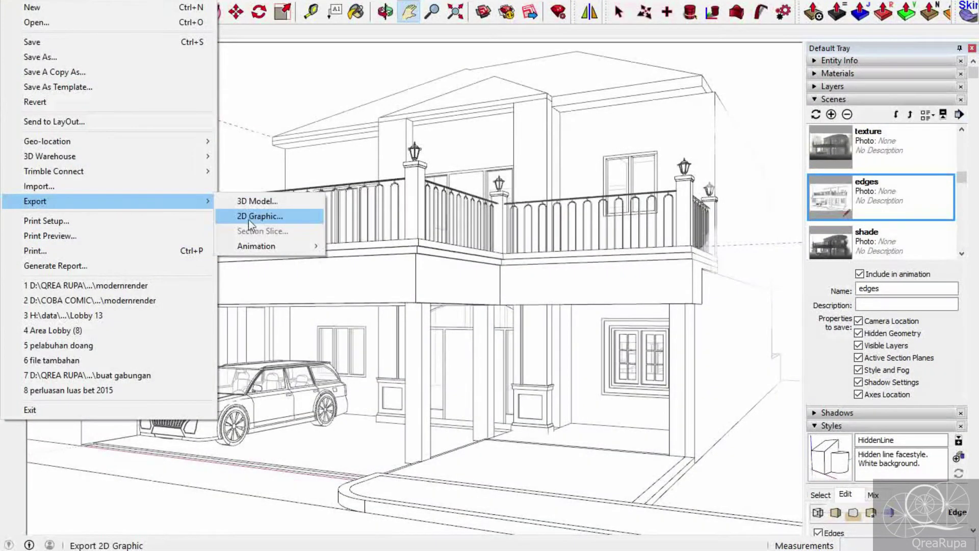
click(249, 219)
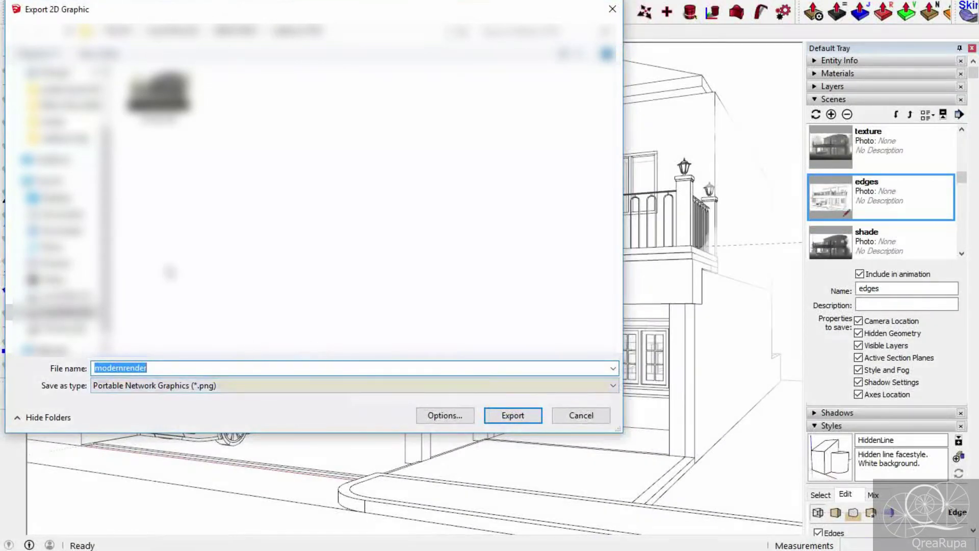
text(house_tex)
double_click(127, 363)
drag(129, 367, 121, 367)
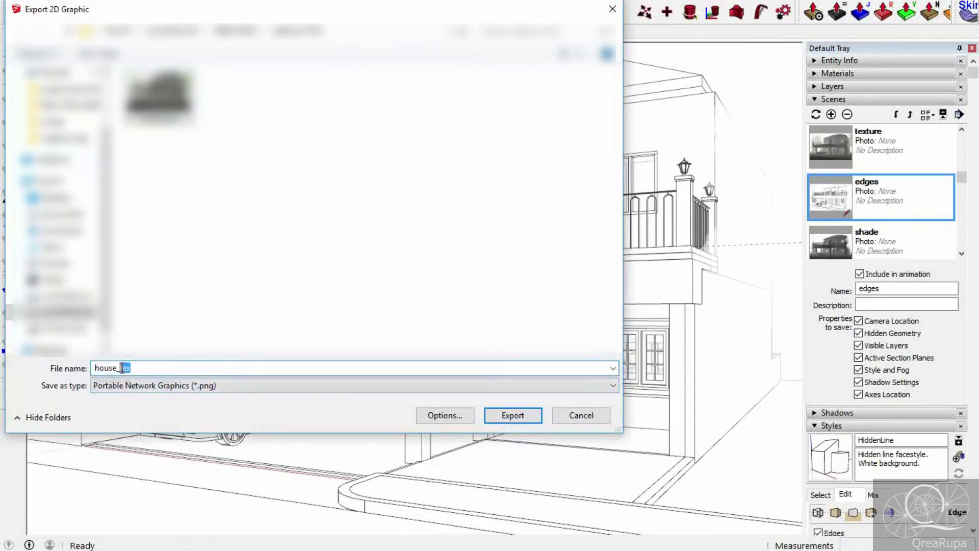
text(ed)
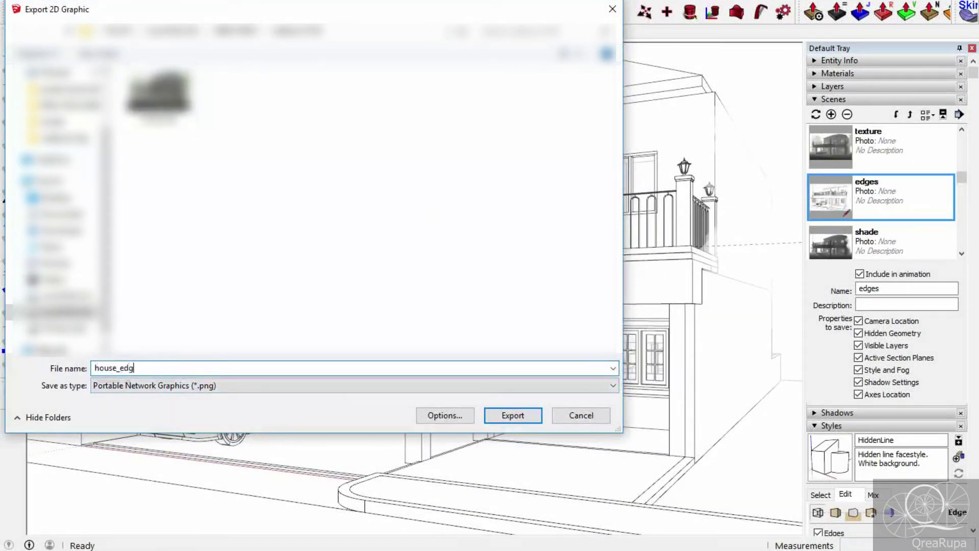
text(g)
key(Return)
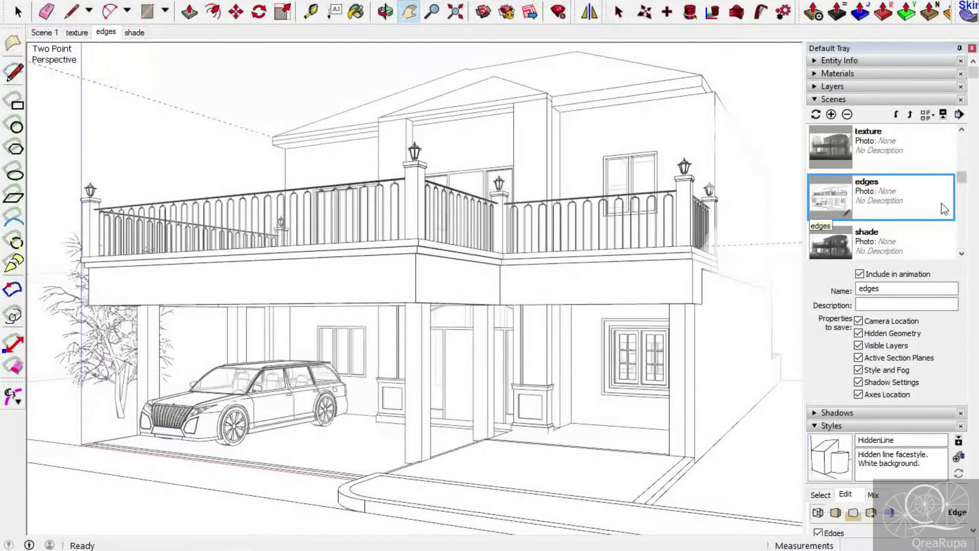
Activate the shade scene, export it as a 2D PNG image named house_shd, and save the model.
scroll(947, 206, down, 2)
click(895, 175)
double_click(896, 175)
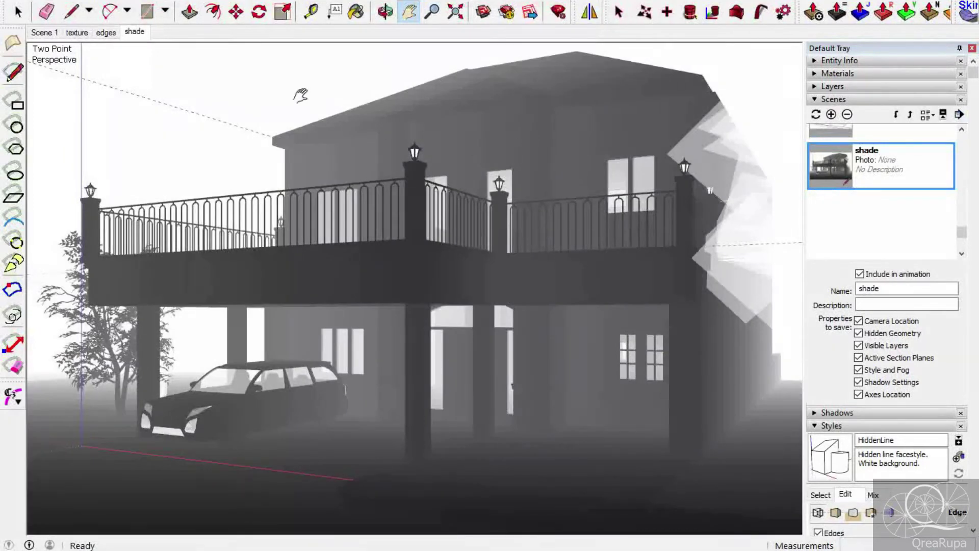
click(2, 2)
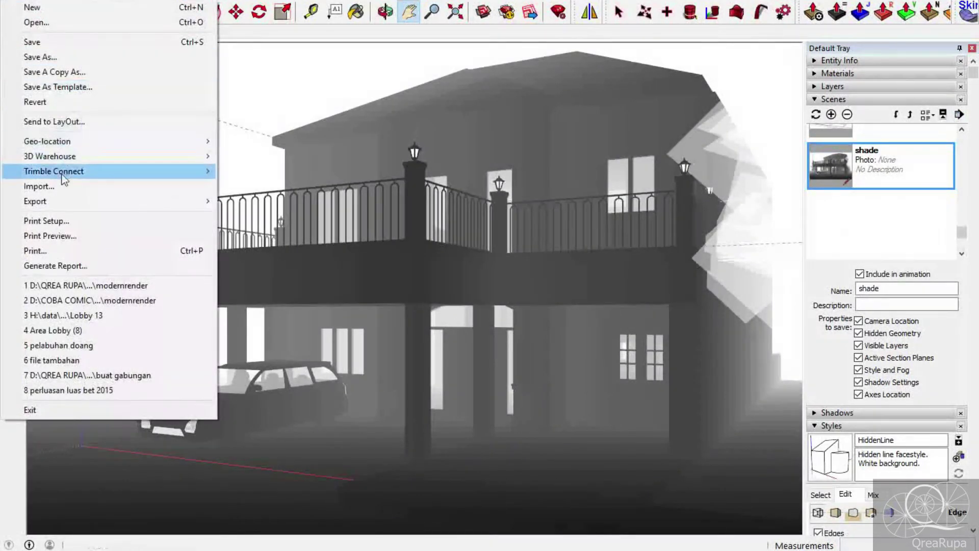
mouse_move(60, 199)
click(291, 219)
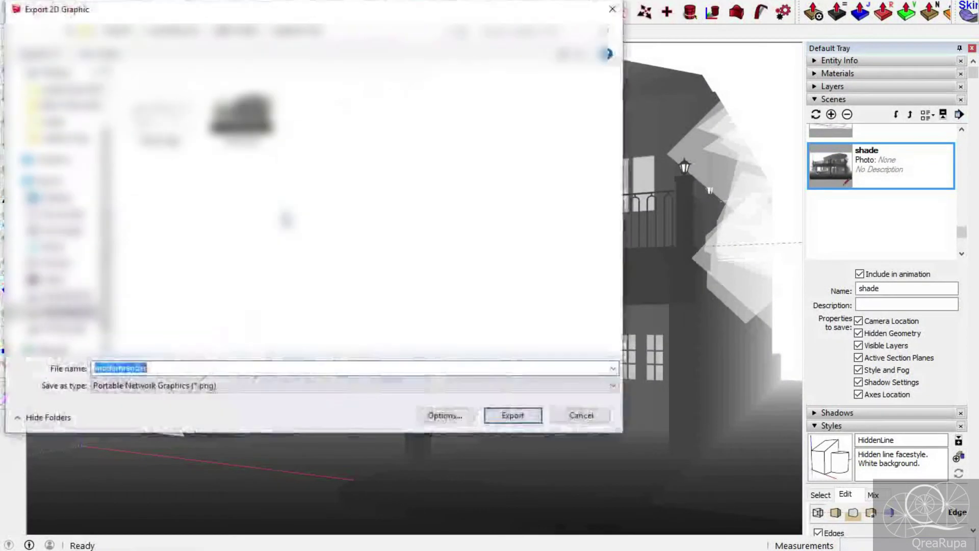
text(house_tex)
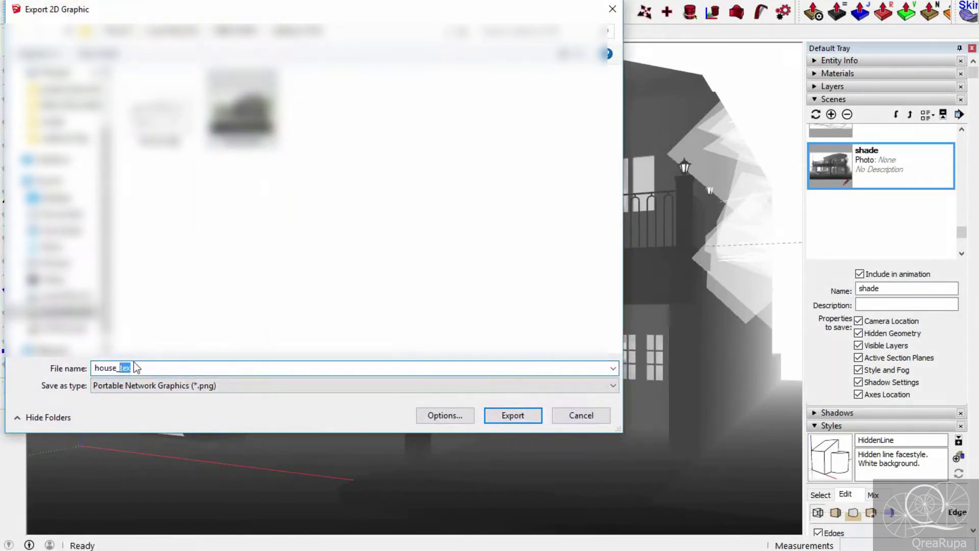
text(sha)
key(Return)
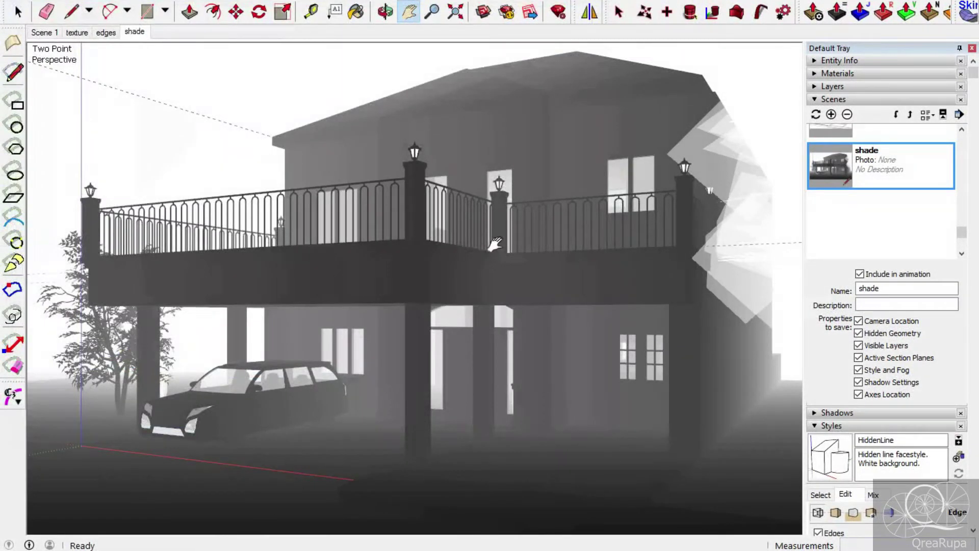
click(8, 1)
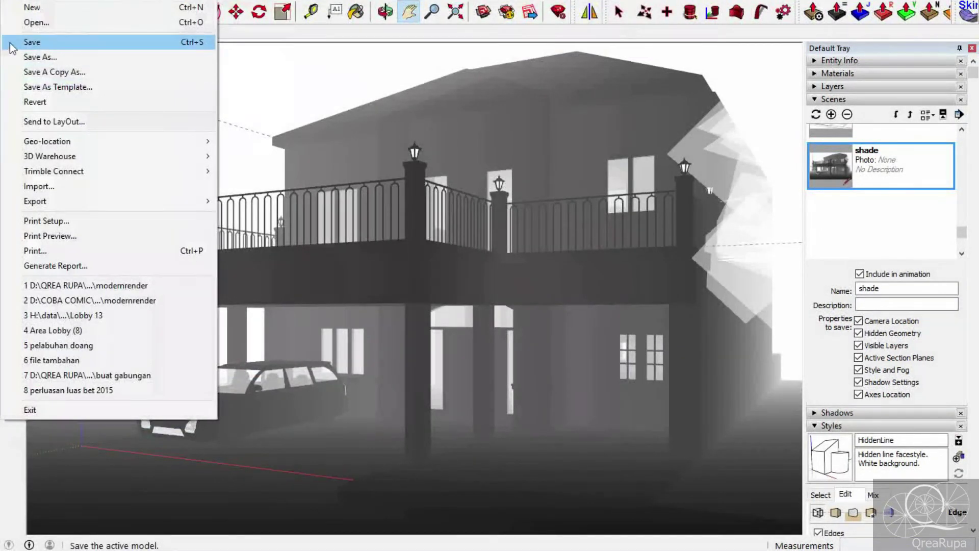
click(30, 42)
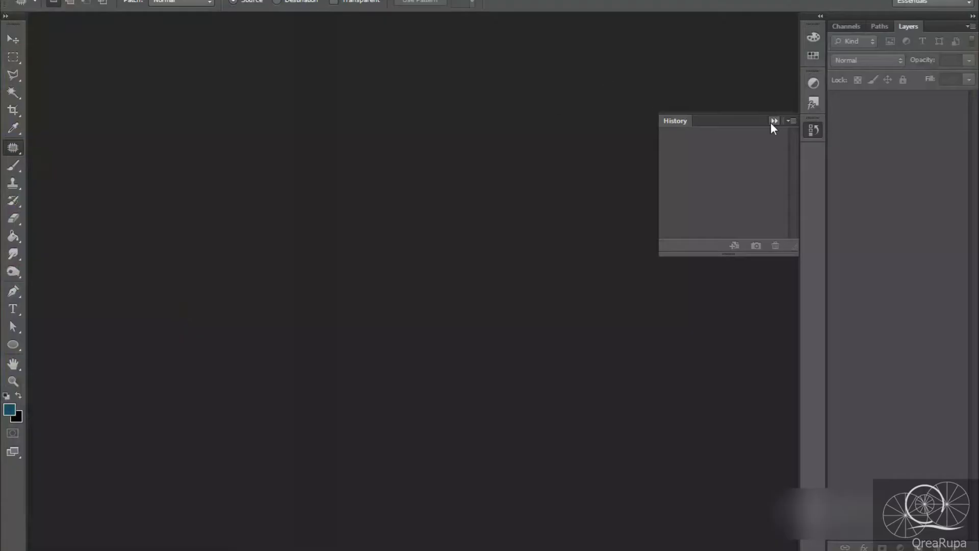
Switch to Photoshop and open the exported images house_edg.png, house_shd.png and house_tex.png together.
click(769, 121)
click(20, 1)
click(47, 6)
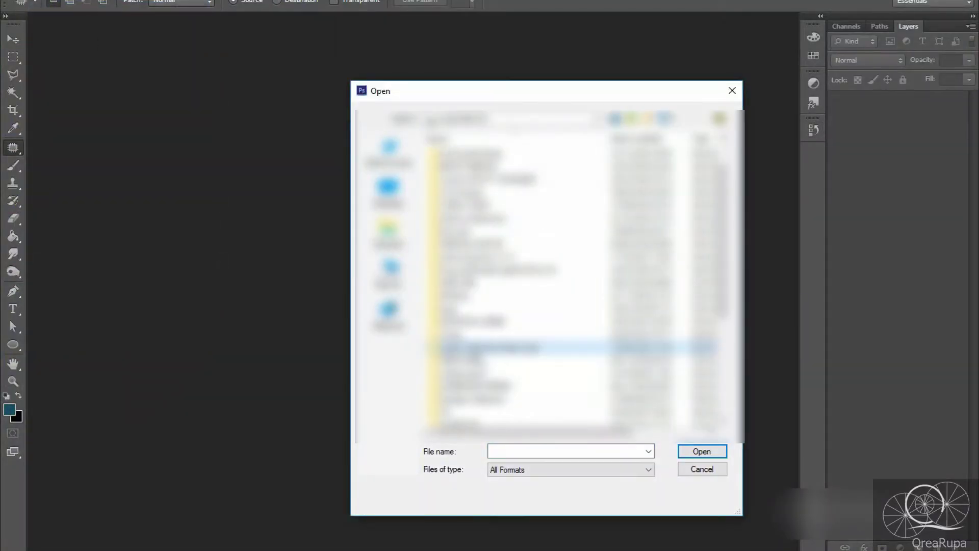
double_click(676, 285)
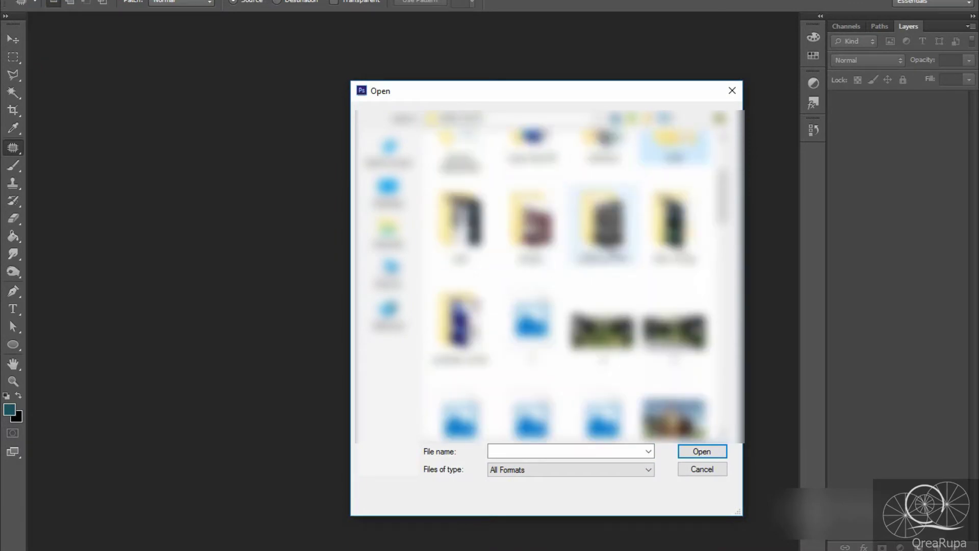
double_click(601, 220)
drag(624, 276, 426, 132)
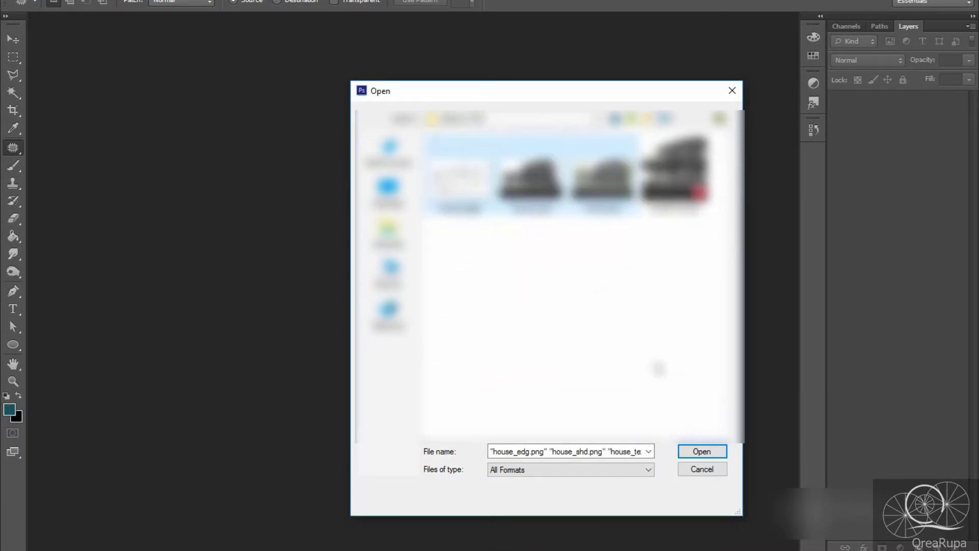
click(702, 452)
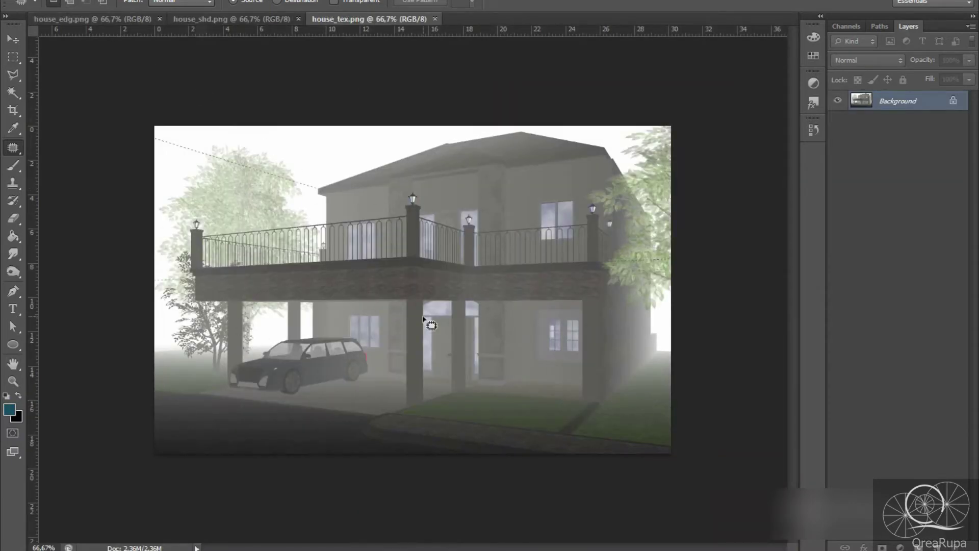
Duplicate the Background layer of house_tex.png and delete the original locked Background layer.
drag(895, 101, 937, 547)
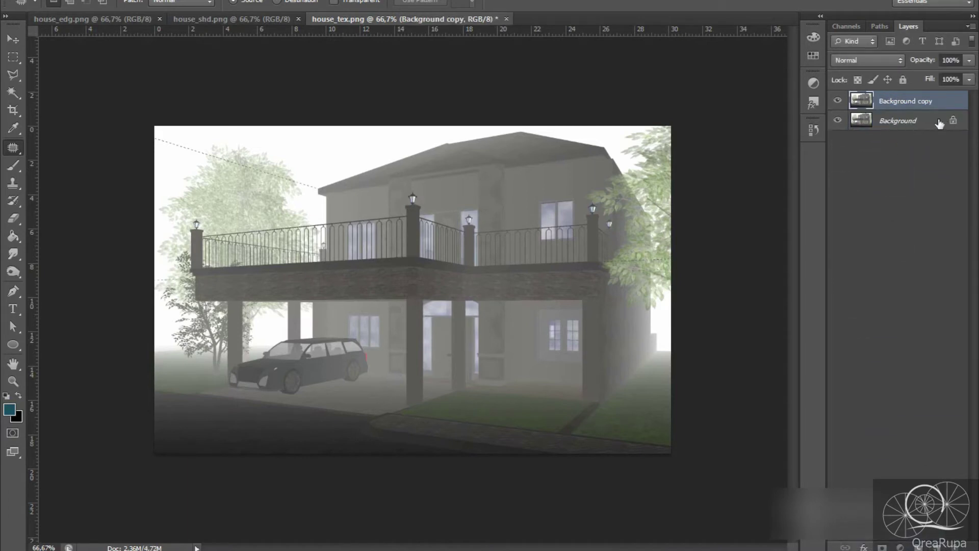
drag(939, 123, 955, 546)
click(895, 121)
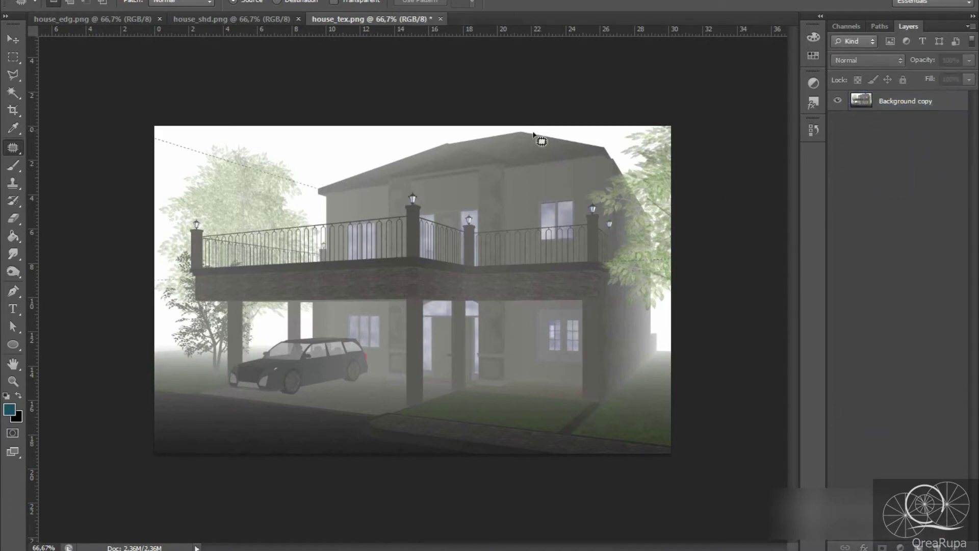
Copy the house_edg.png and house_shd.png images into house_tex.png as separate layers aligned with the canvas.
click(121, 19)
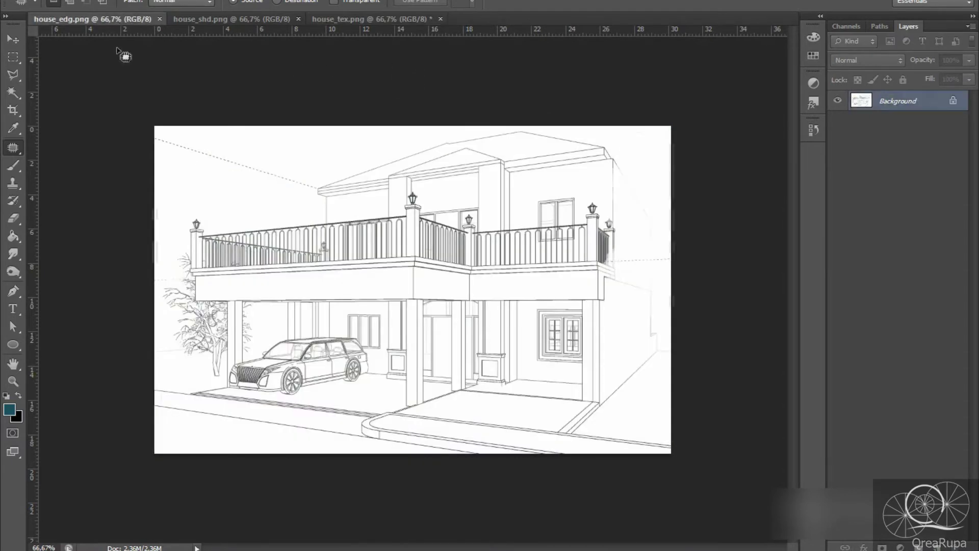
click(13, 39)
mouse_move(394, 238)
mouse_down()
mouse_move(400, 23)
mouse_move(403, 252)
mouse_up()
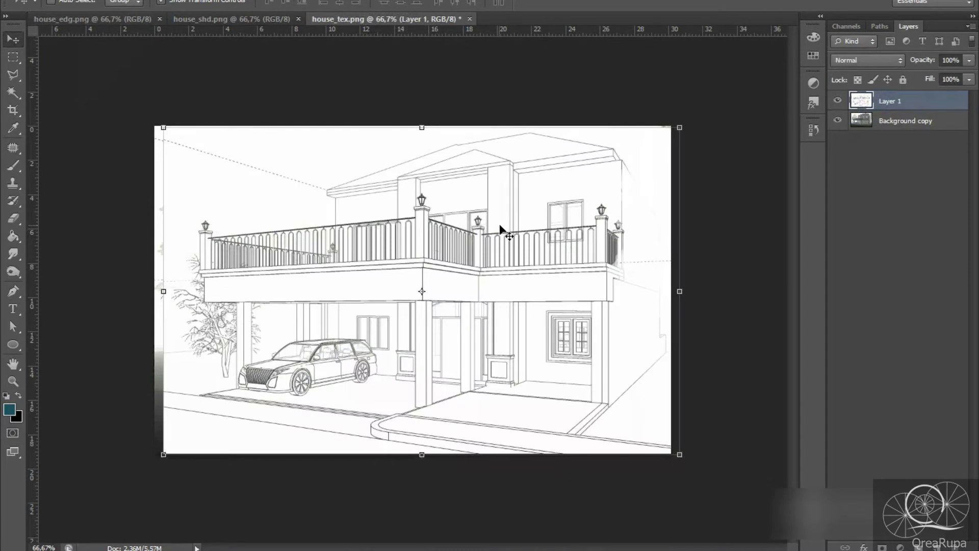
drag(503, 228, 488, 230)
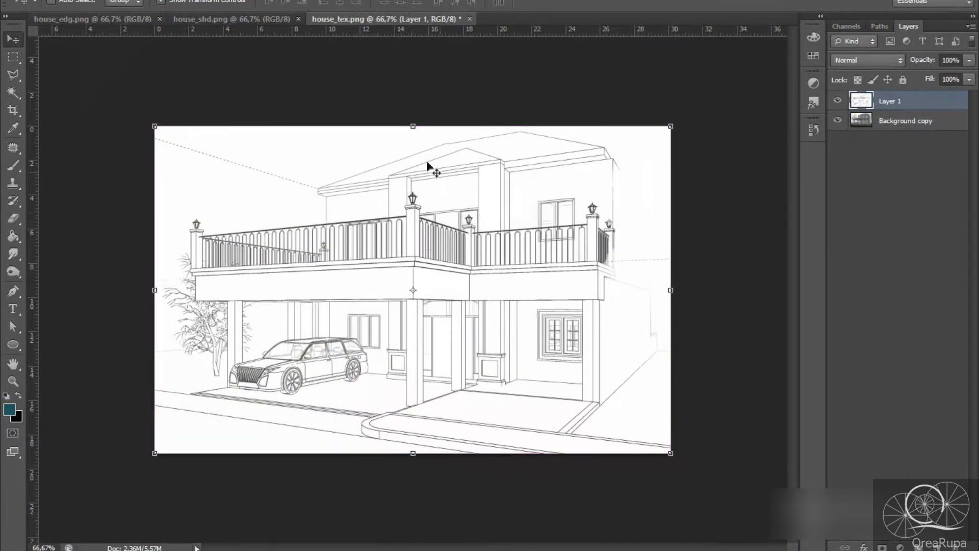
click(207, 22)
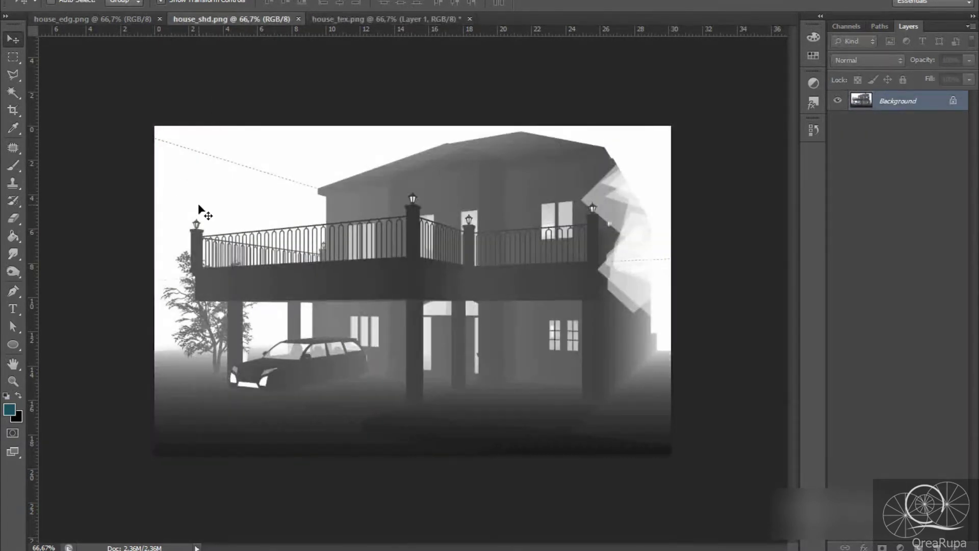
mouse_move(201, 211)
mouse_down()
mouse_move(325, 22)
mouse_move(332, 171)
mouse_move(356, 166)
mouse_move(252, 215)
mouse_move(239, 209)
mouse_move(242, 197)
mouse_up()
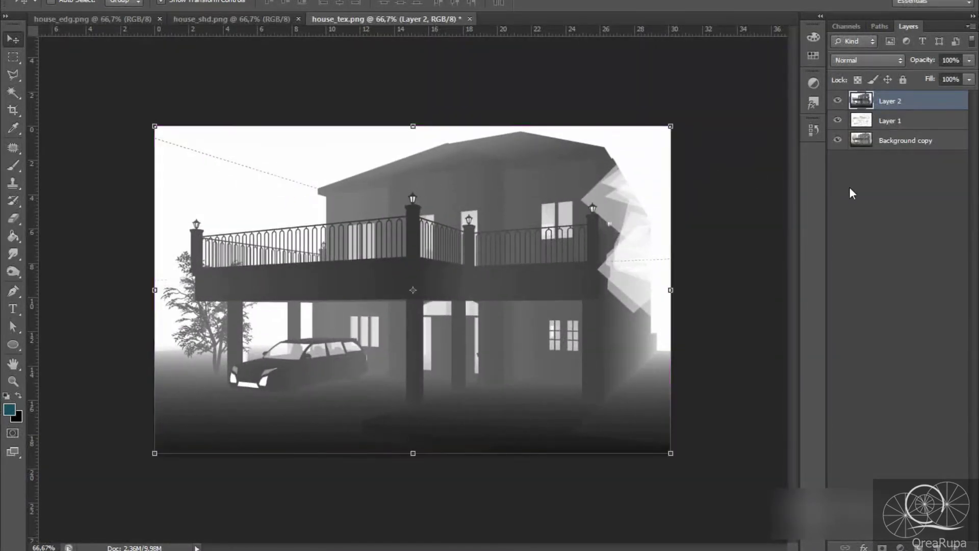
Rename the bottom layer texture, the line-drawing layer edges and the grey shaded layer shade.
click(922, 142)
double_click(924, 141)
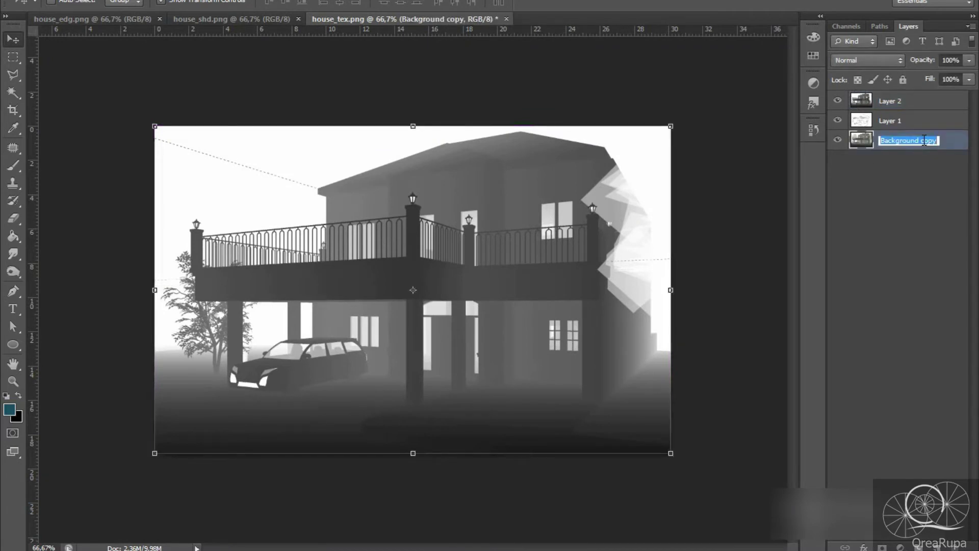
text(r)
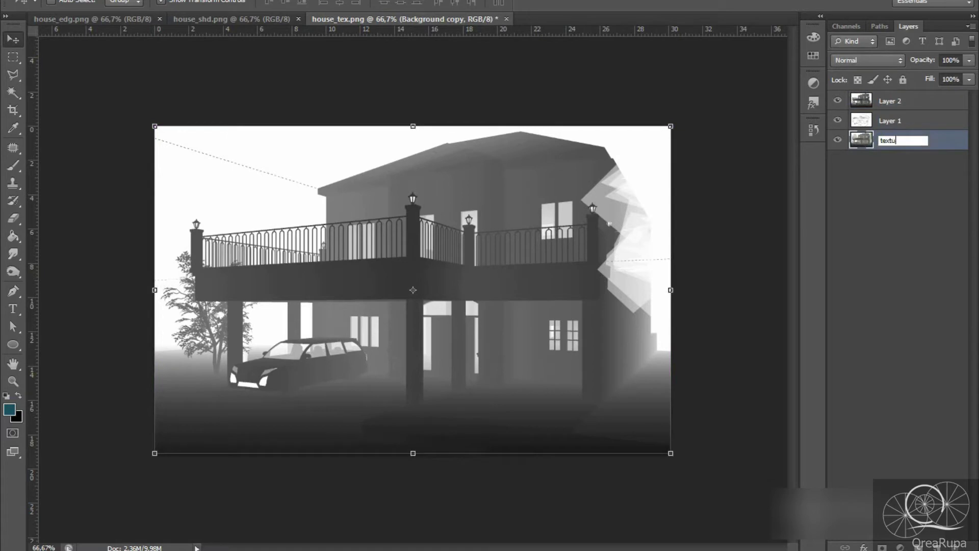
text(exture)
key(Return)
double_click(890, 121)
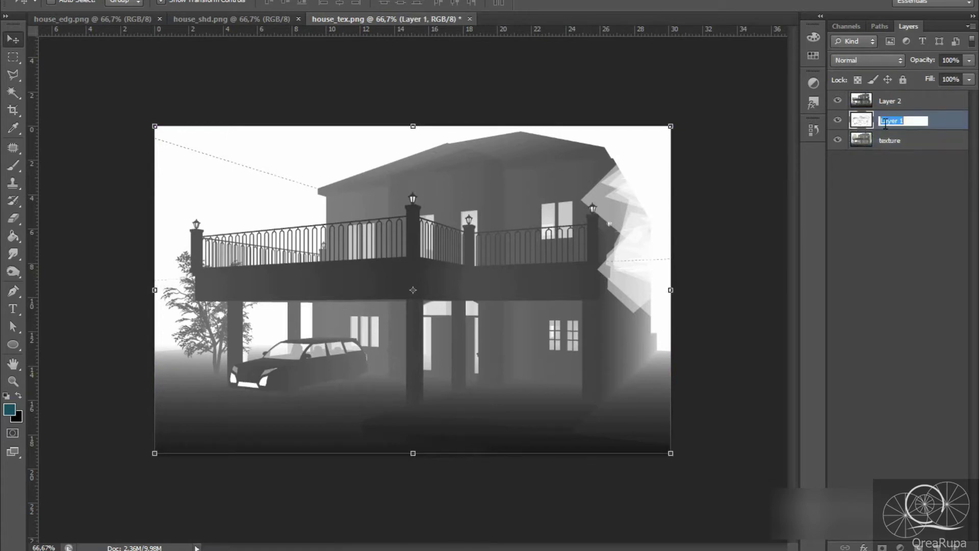
text(edges)
double_click(898, 101)
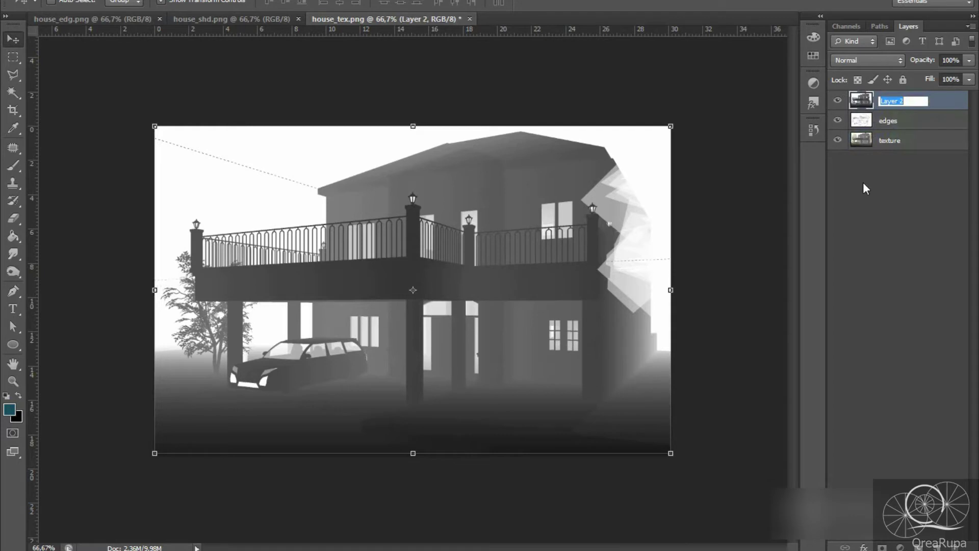
text(shade)
key(Return)
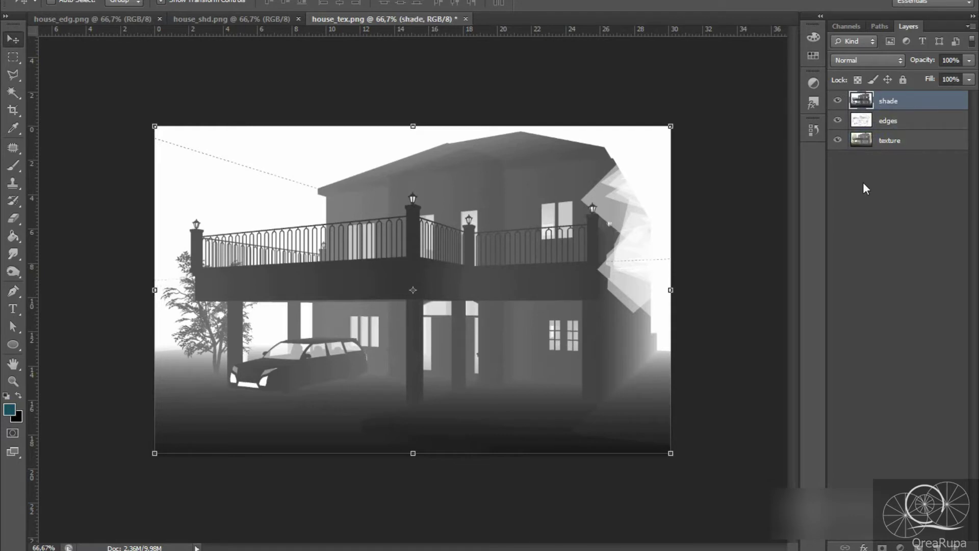
click(862, 203)
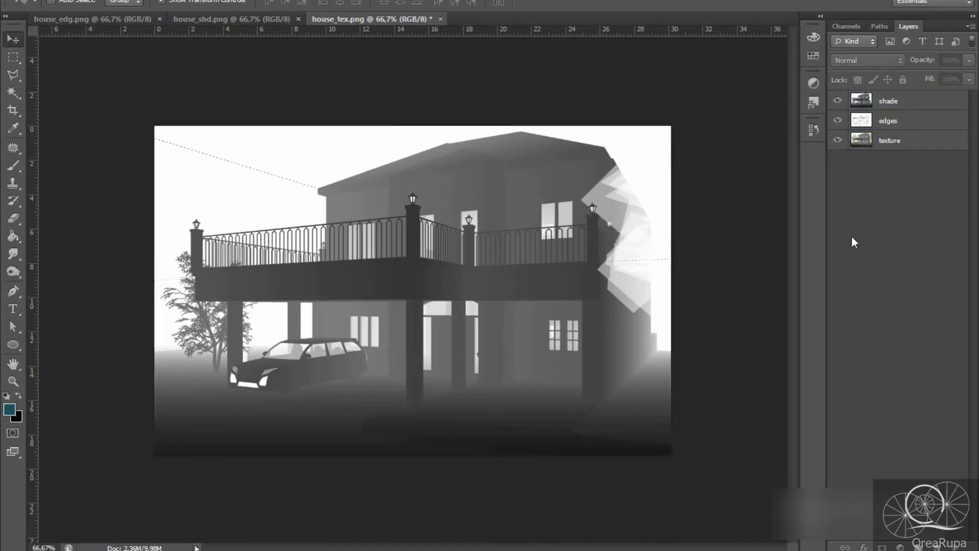
Check the blending mode of the texture layer.
click(895, 145)
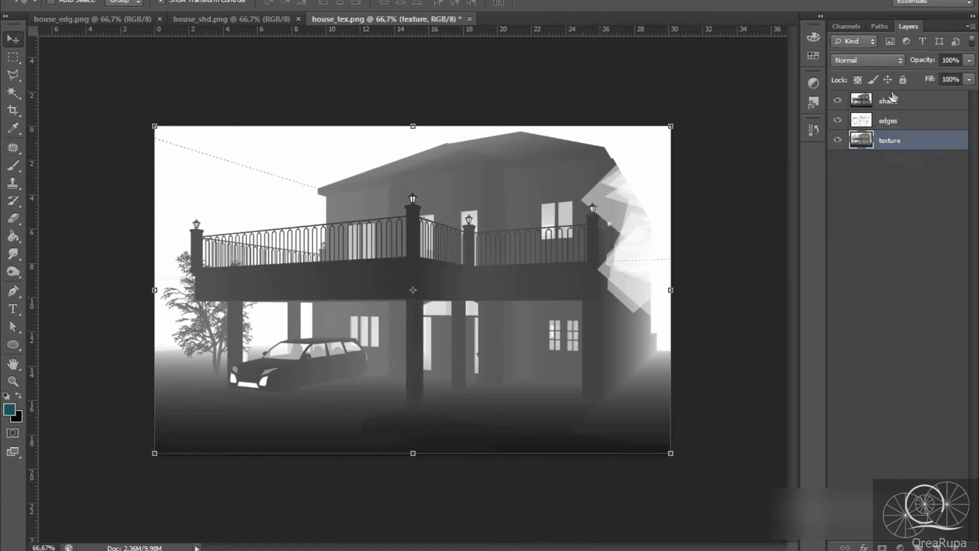
click(880, 64)
click(880, 63)
Set the edges layer's blending mode to Color Burn and its fill to 40%.
click(894, 123)
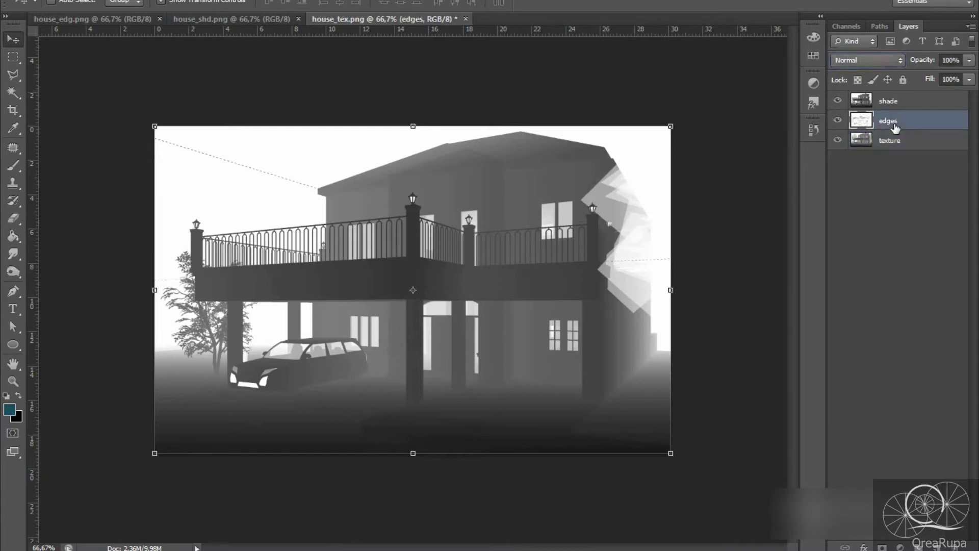
click(860, 62)
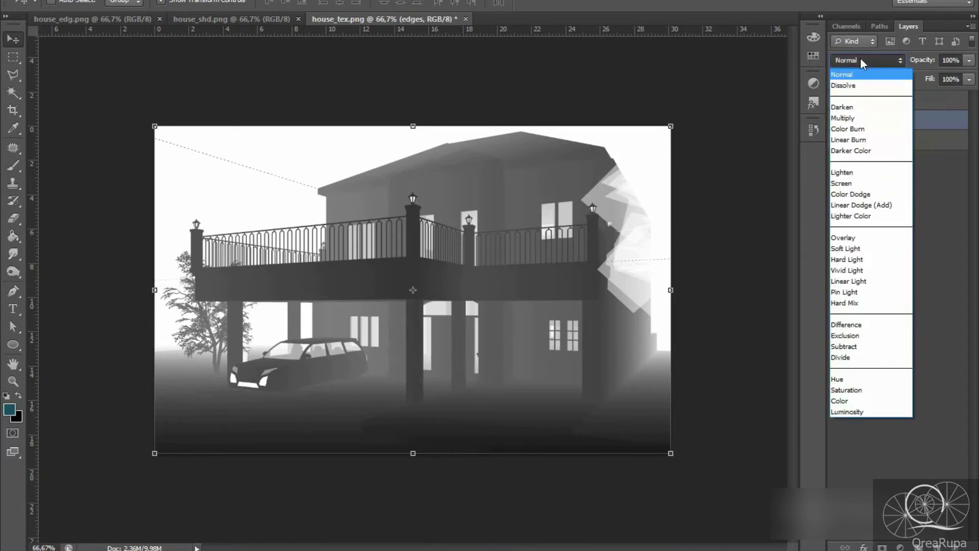
click(867, 128)
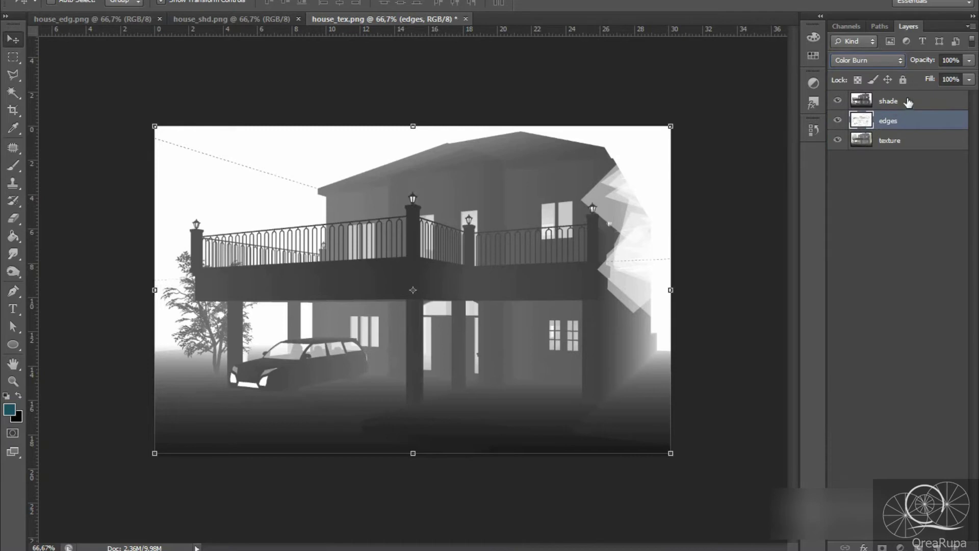
click(948, 60)
click(943, 79)
text(40)
key(Return)
click(938, 155)
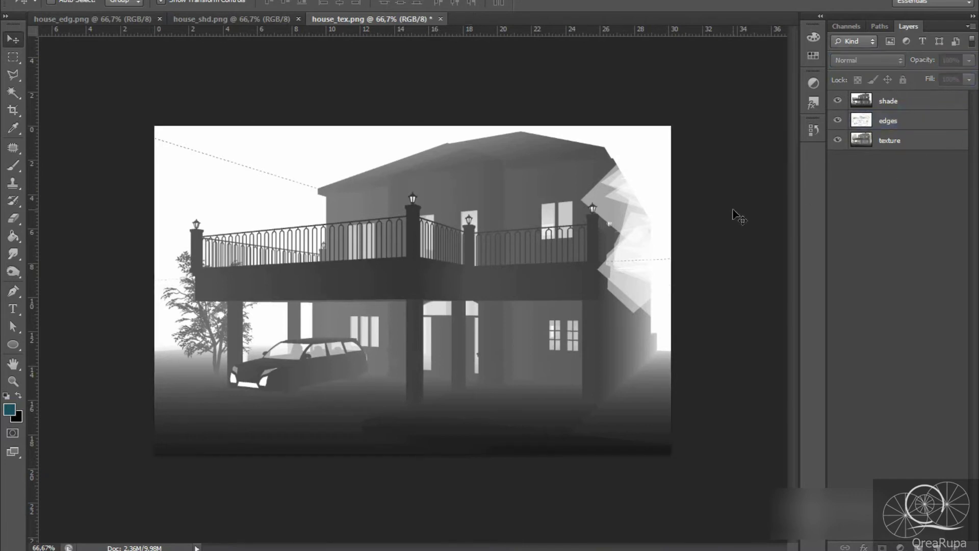
Set the shade layer's blending mode to Multiply, with 50% opacity and 50% fill.
click(900, 104)
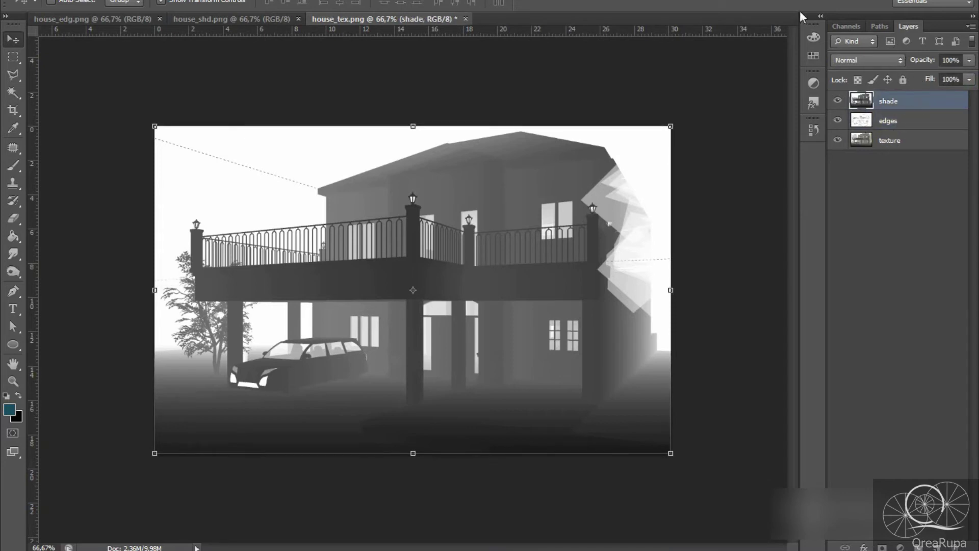
click(866, 60)
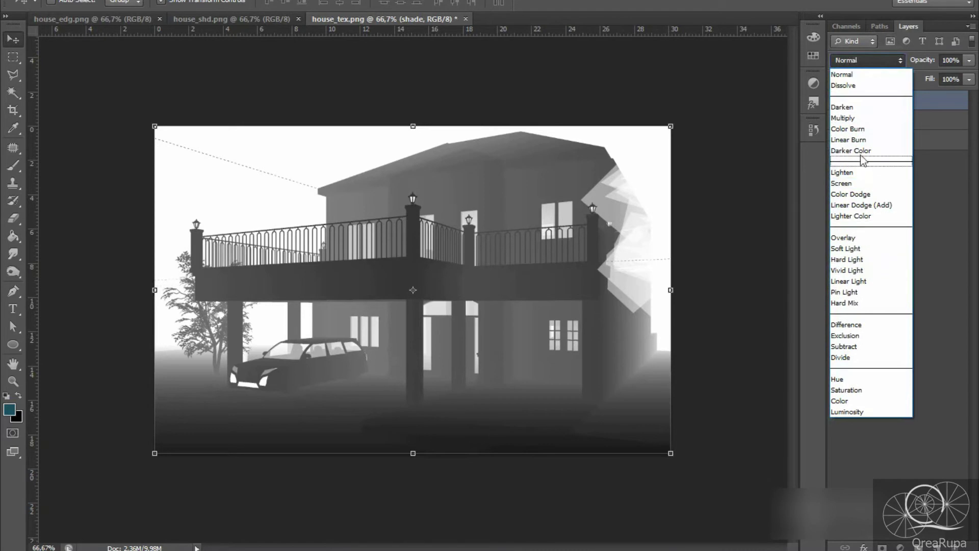
click(850, 118)
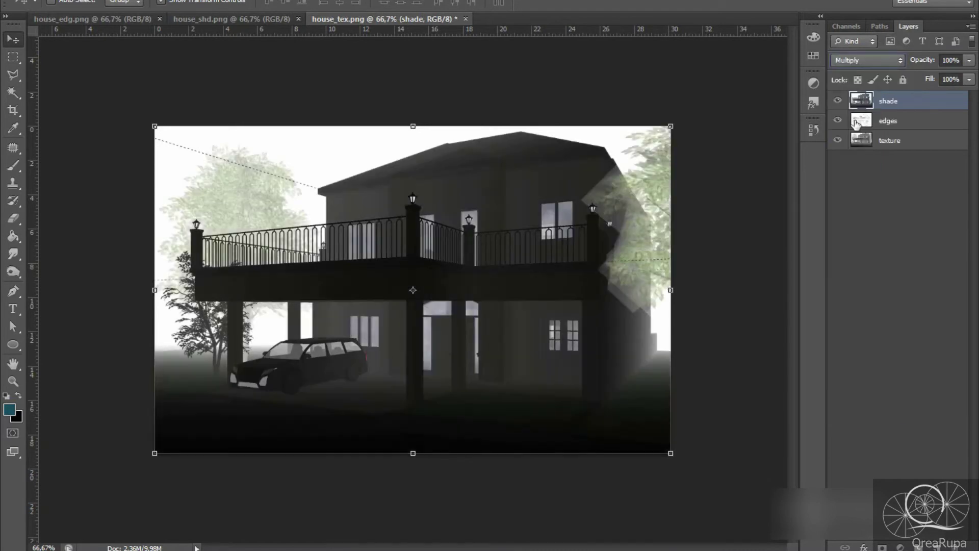
click(943, 60)
text(50)
key(Return)
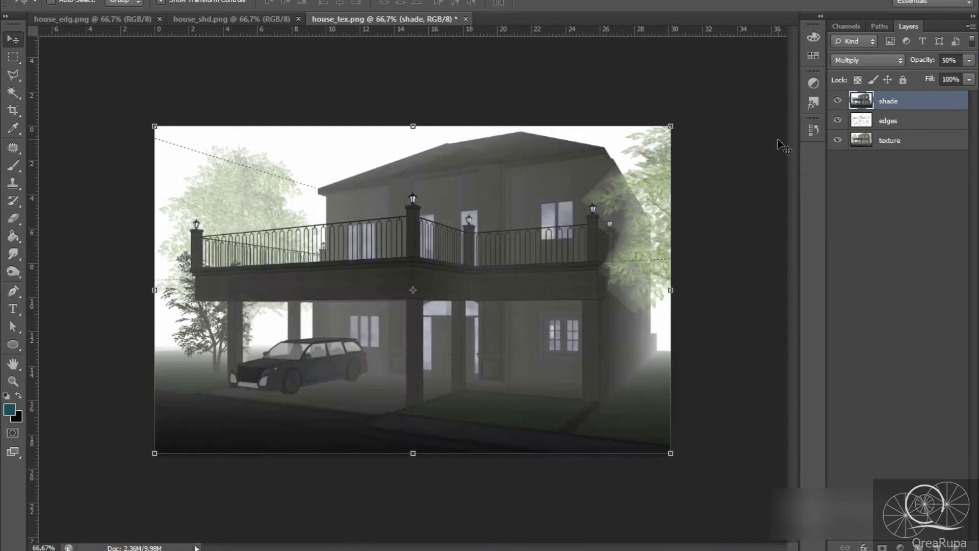
click(950, 79)
text(50)
key(Return)
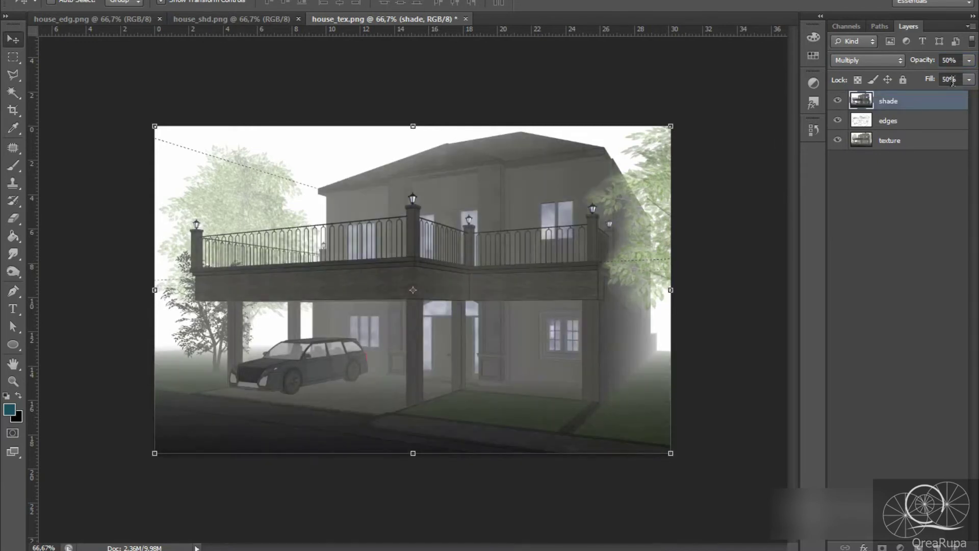
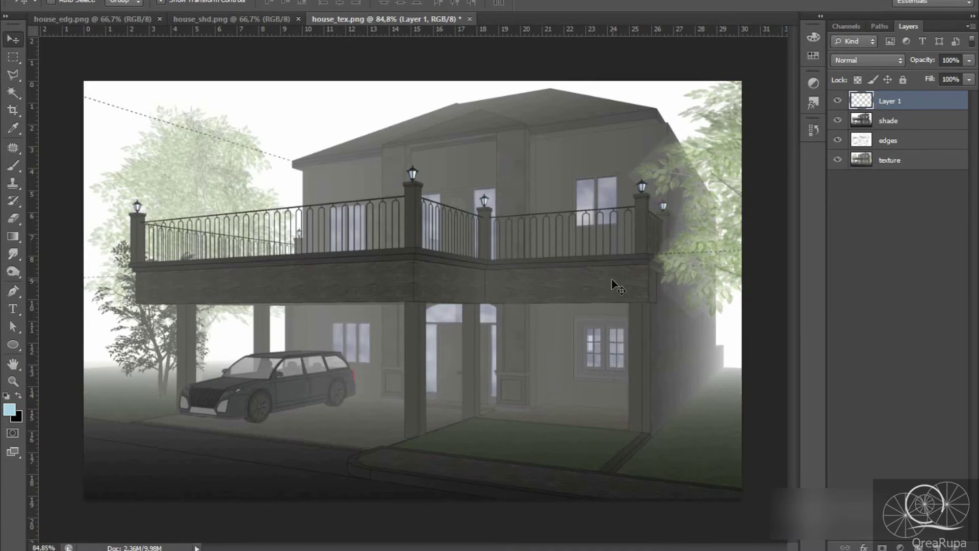
Set the foreground colour to a fully saturated bright yellow for painting the lantern lights.
alt+scroll(274, 258, up, 5)
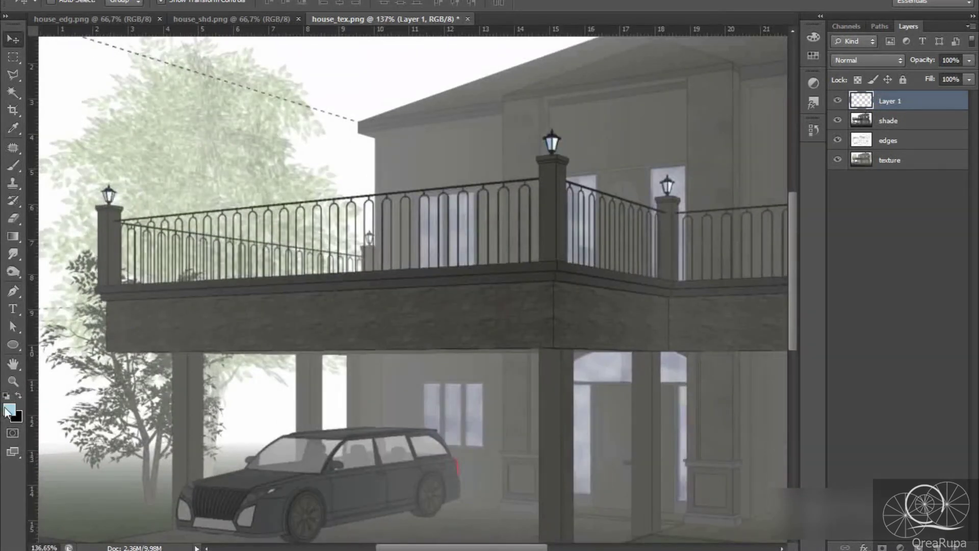
click(9, 409)
click(789, 327)
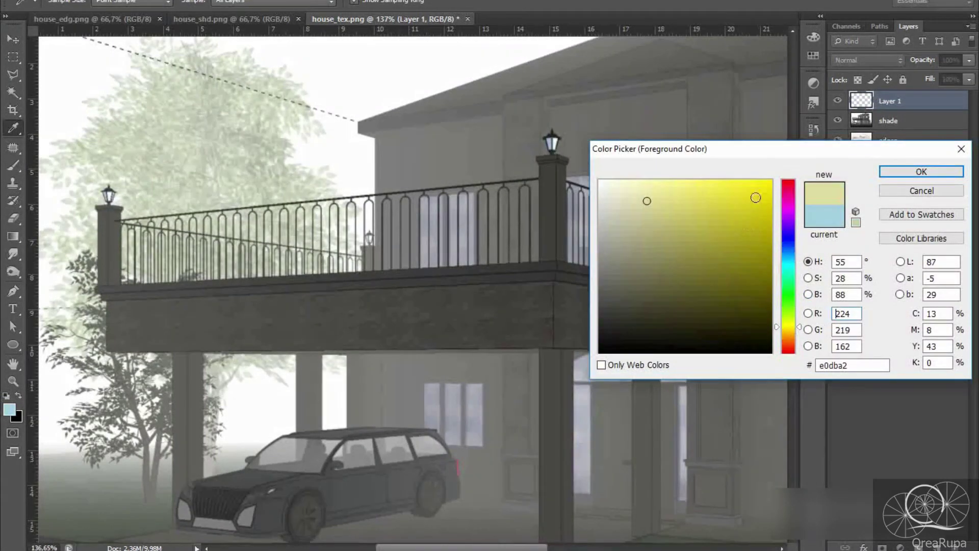
click(770, 180)
click(916, 173)
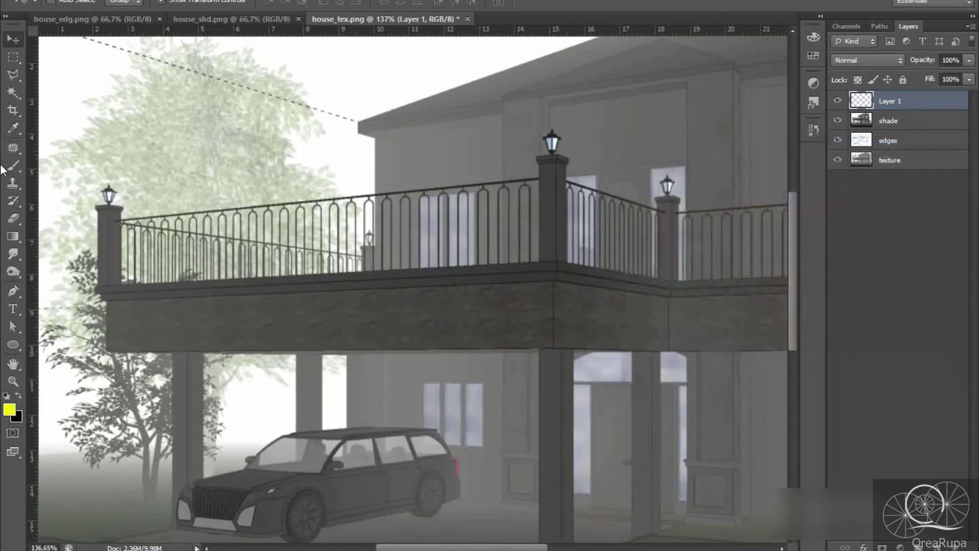
Select the Brush tool and reduce the brush size to 7 px.
click(13, 165)
right_click(110, 195)
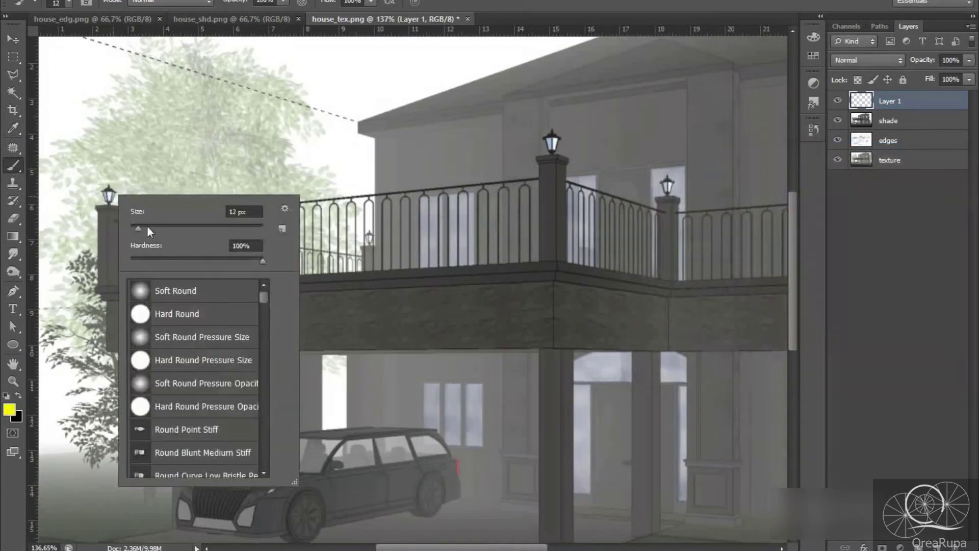
drag(136, 228, 130, 227)
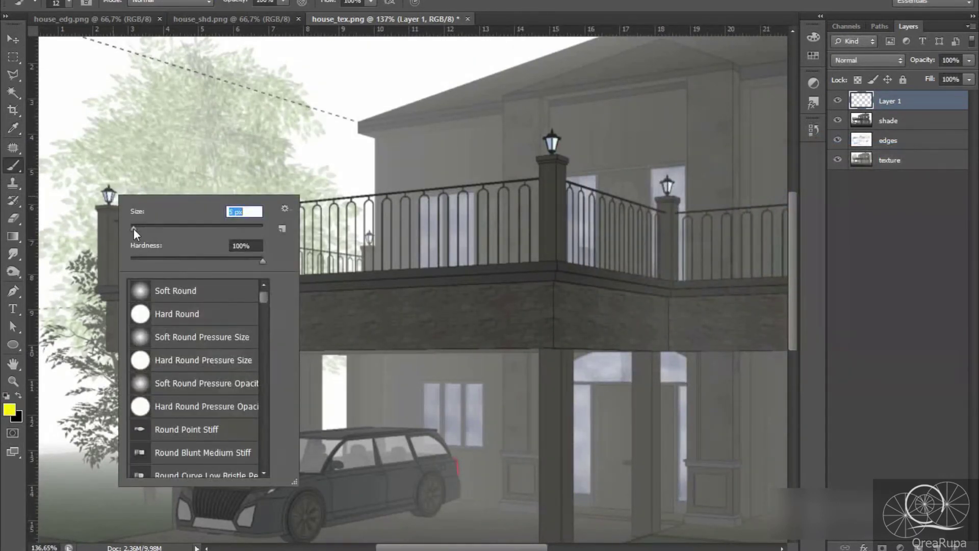
click(134, 225)
key(Return)
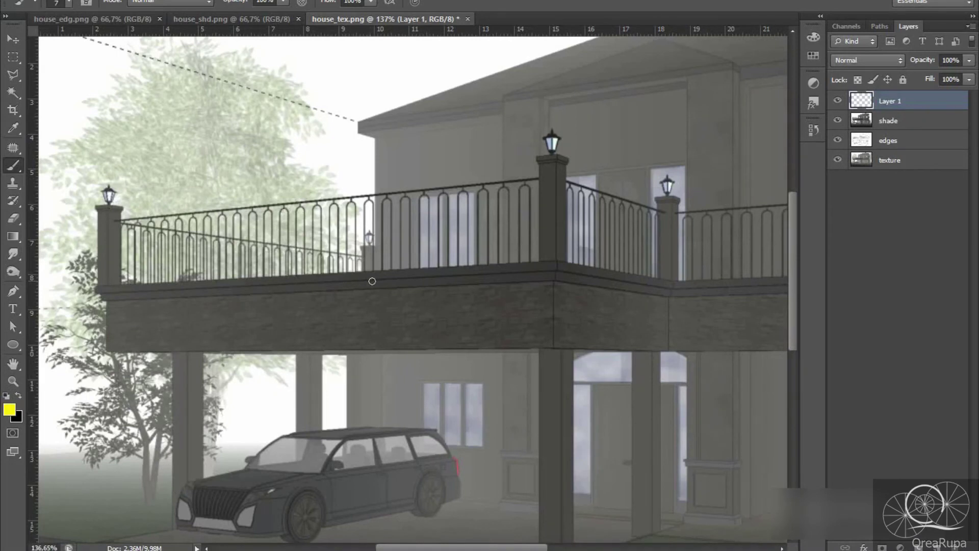
Paint yellow light inside each balcony lantern on Layer 1, including the small distant one behind the railing.
alt+scroll(382, 281, down, 3)
alt+scroll(186, 233, up, 3)
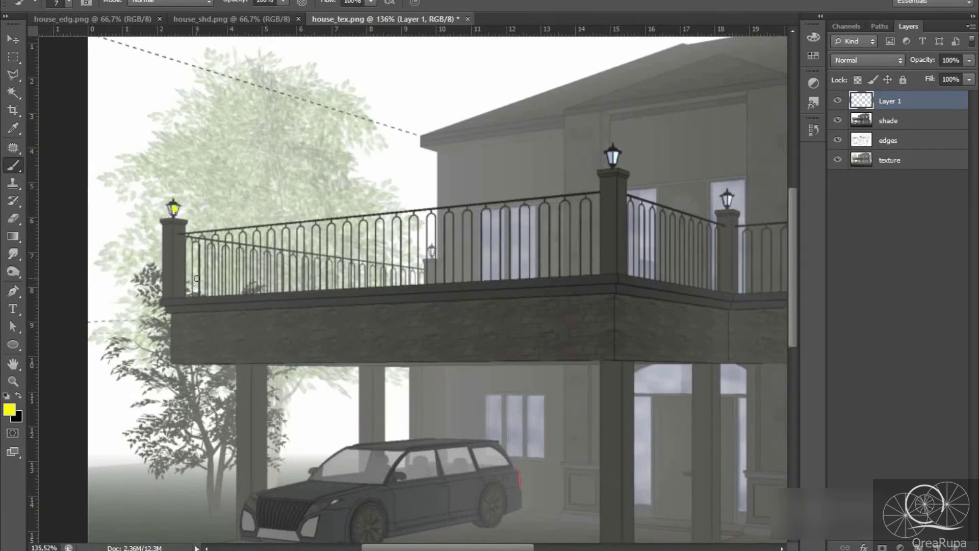
key(ctrl+z)
click(172, 208)
alt+scroll(446, 234, down, 4)
alt+scroll(419, 198, up, 4)
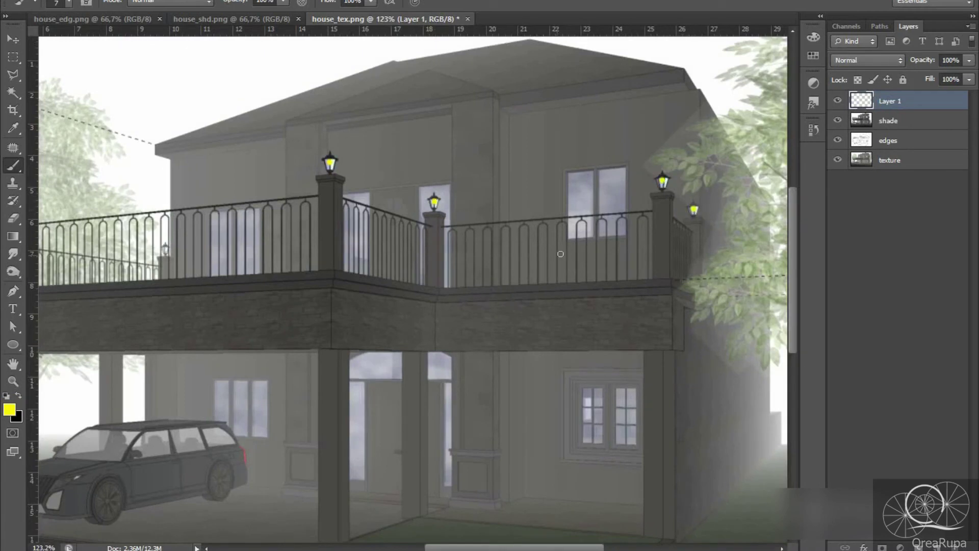
alt+scroll(560, 254, down, 4)
alt+scroll(338, 260, up, 6)
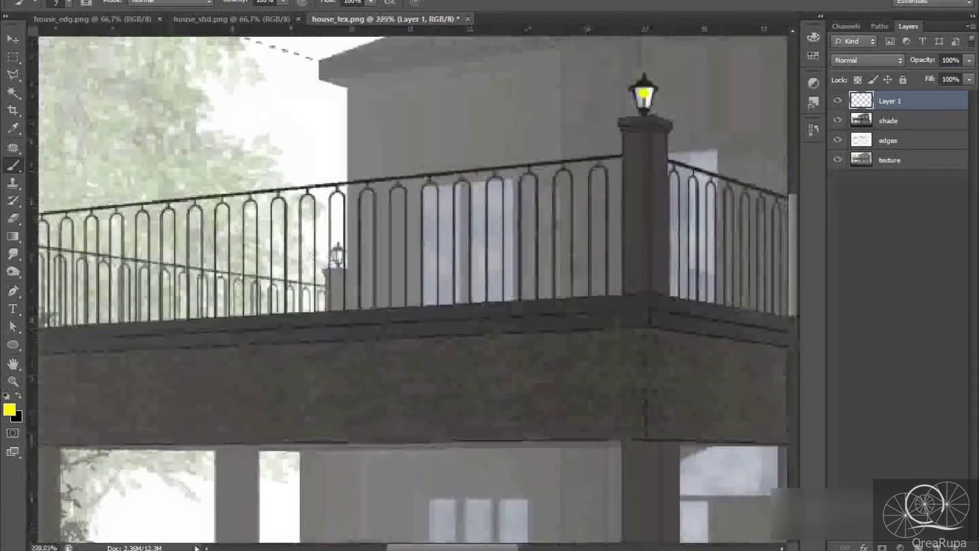
click(338, 260)
alt+scroll(338, 259, down, 6)
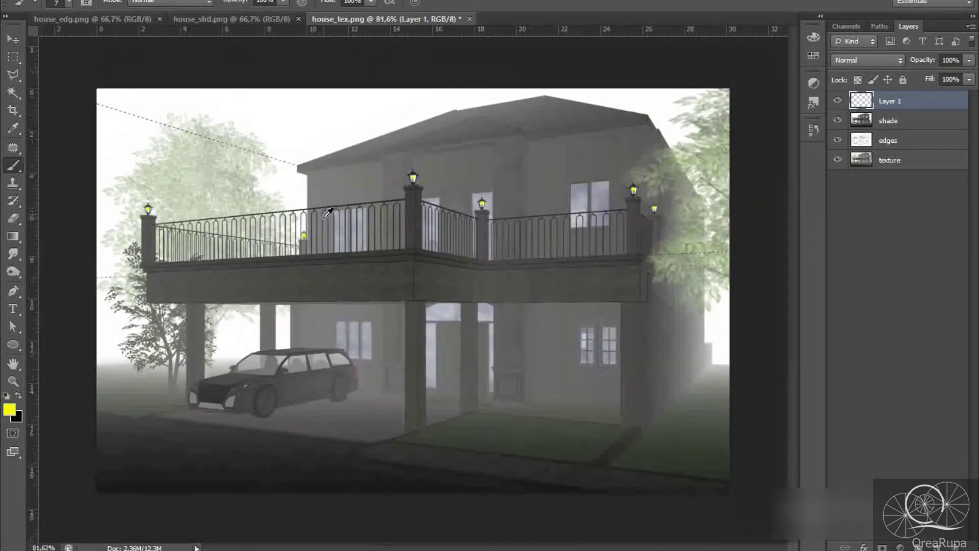
alt+scroll(328, 212, up, 1)
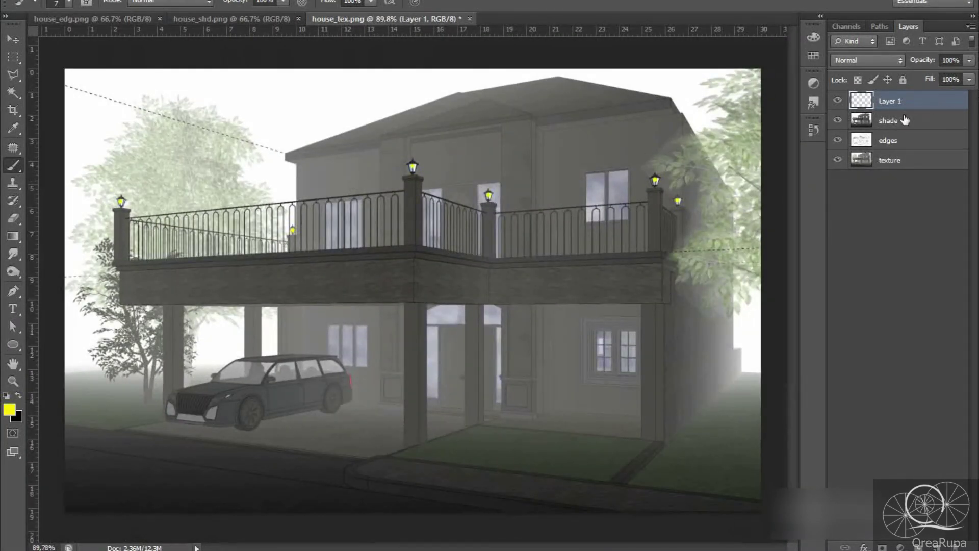
Add an Outer Glow style to Layer 1 in Screen mode with 40% opacity, 68% spread and 54 px size.
click(863, 547)
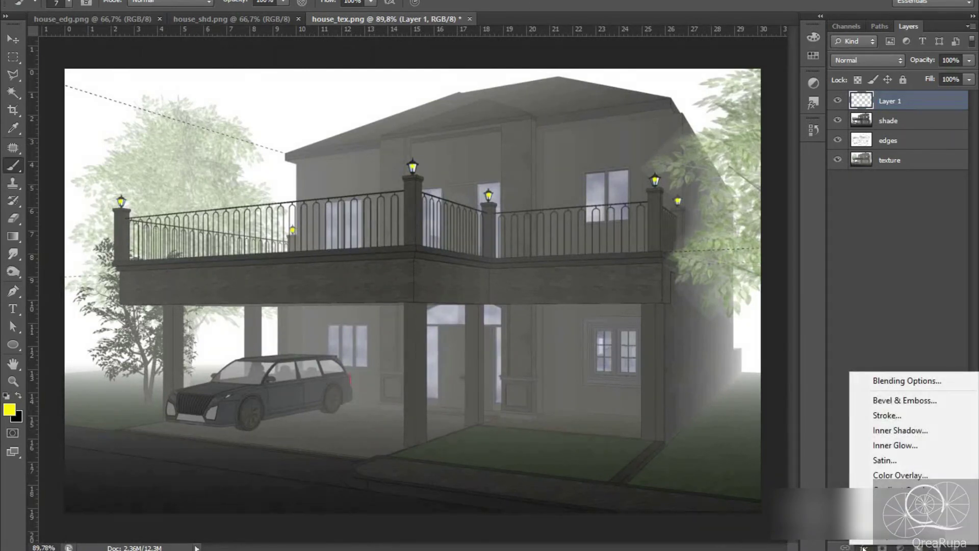
click(897, 520)
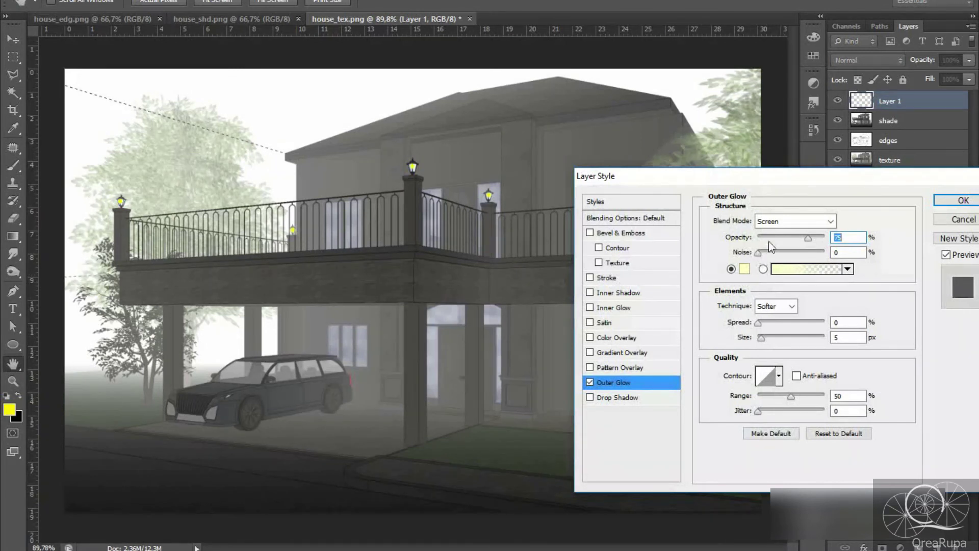
drag(755, 322, 832, 343)
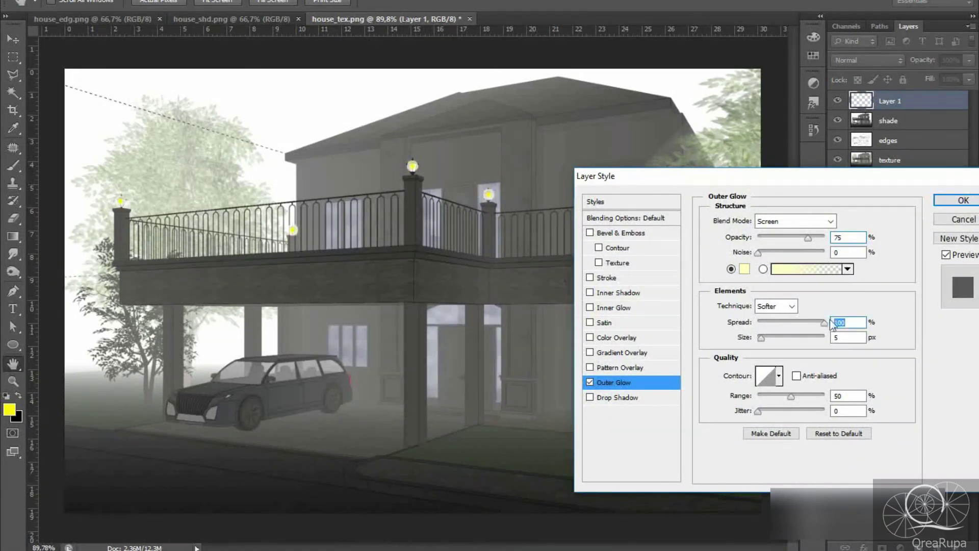
drag(763, 339, 775, 338)
drag(824, 322, 803, 323)
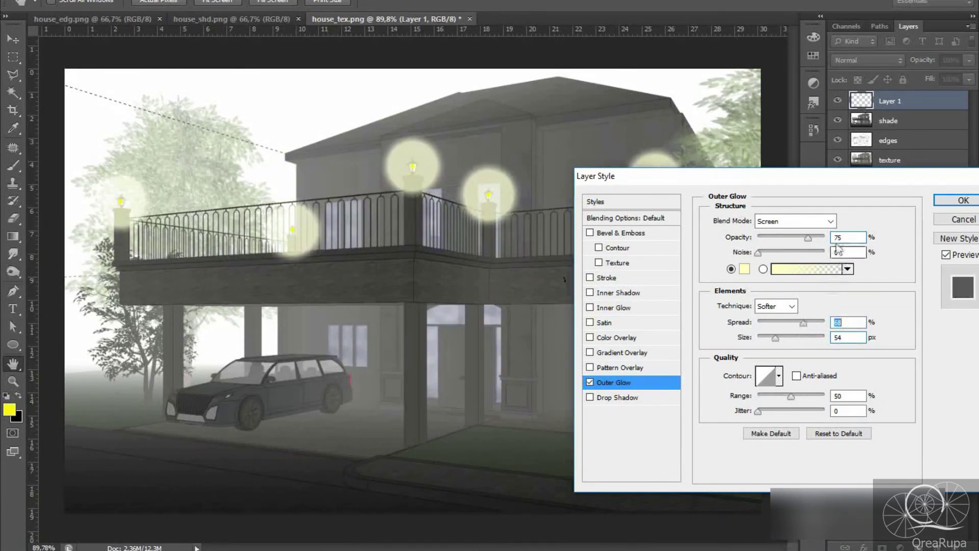
drag(809, 237, 784, 246)
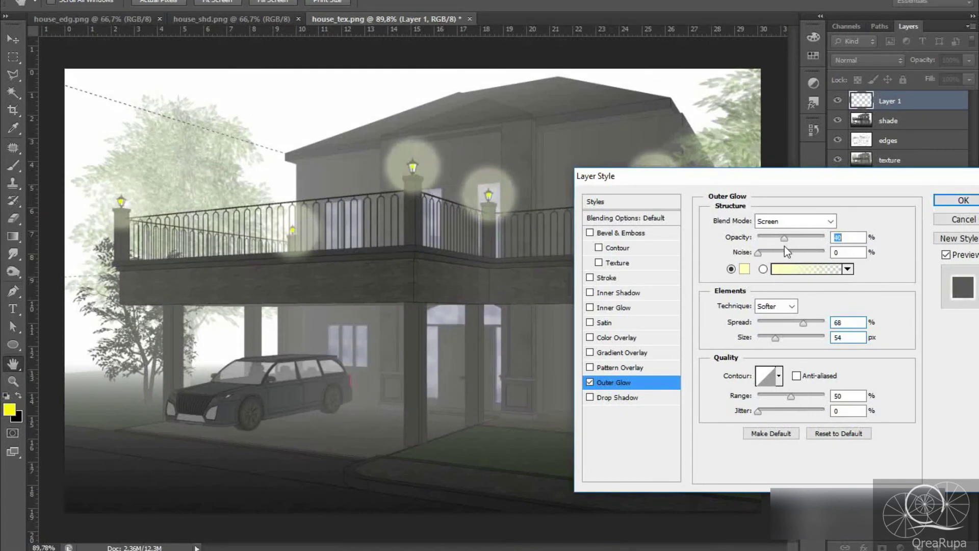
key(Tab)
Soften the lanterns' outer glow with 29% spread, a larger size and 0% jitter, and apply the layer style.
click(799, 410)
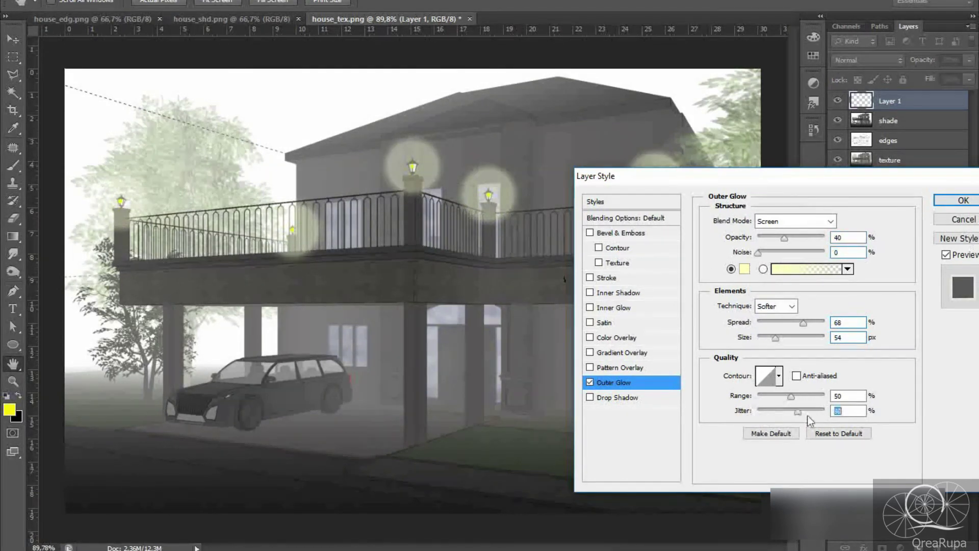
click(808, 218)
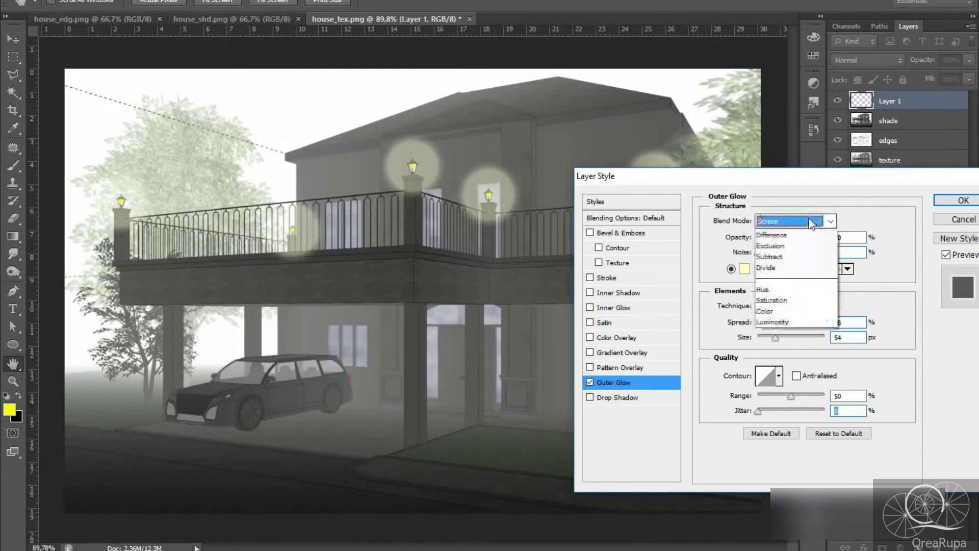
click(874, 220)
mouse_move(775, 337)
mouse_down()
mouse_move(790, 339)
mouse_move(776, 348)
mouse_move(775, 322)
mouse_move(788, 338)
mouse_move(780, 340)
mouse_move(779, 325)
mouse_up()
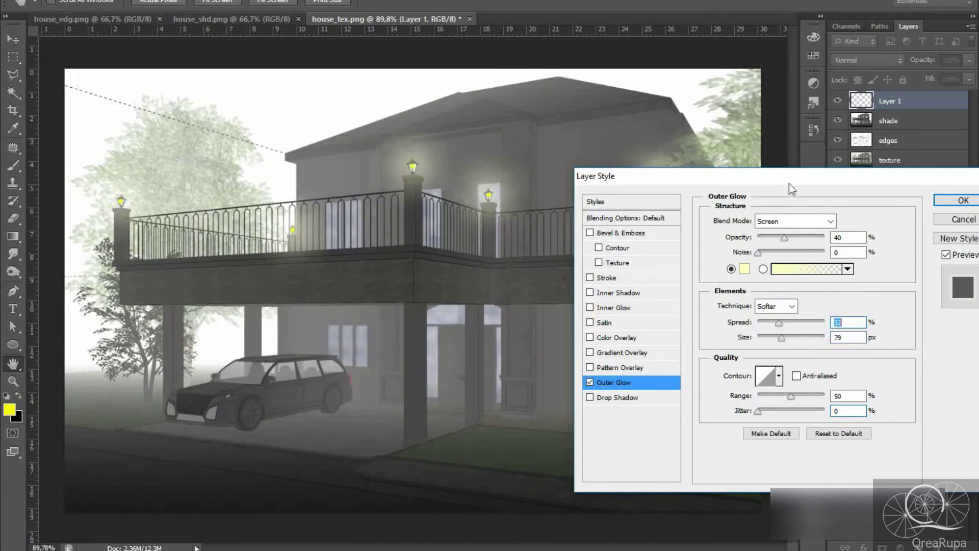
drag(789, 181, 821, 186)
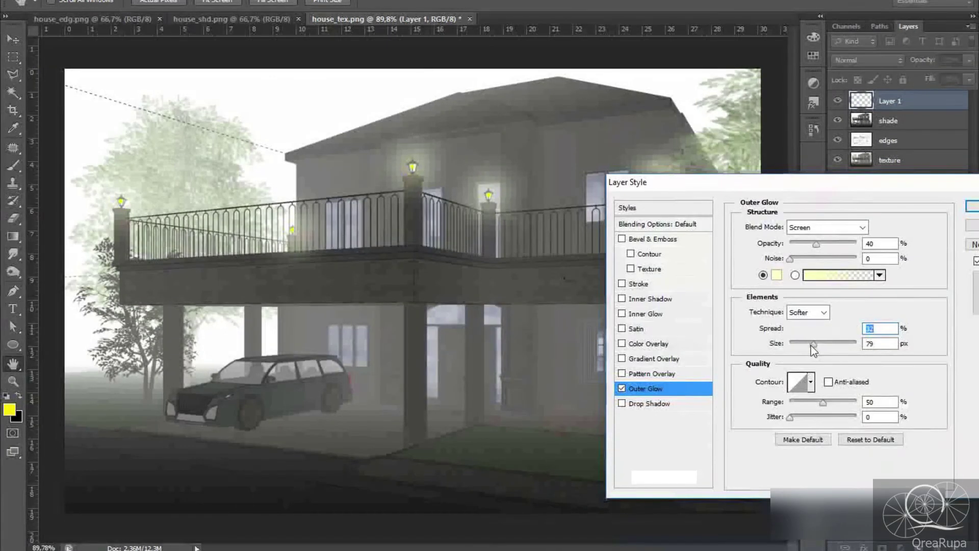
mouse_move(810, 345)
mouse_down()
mouse_move(805, 329)
mouse_move(813, 346)
mouse_up()
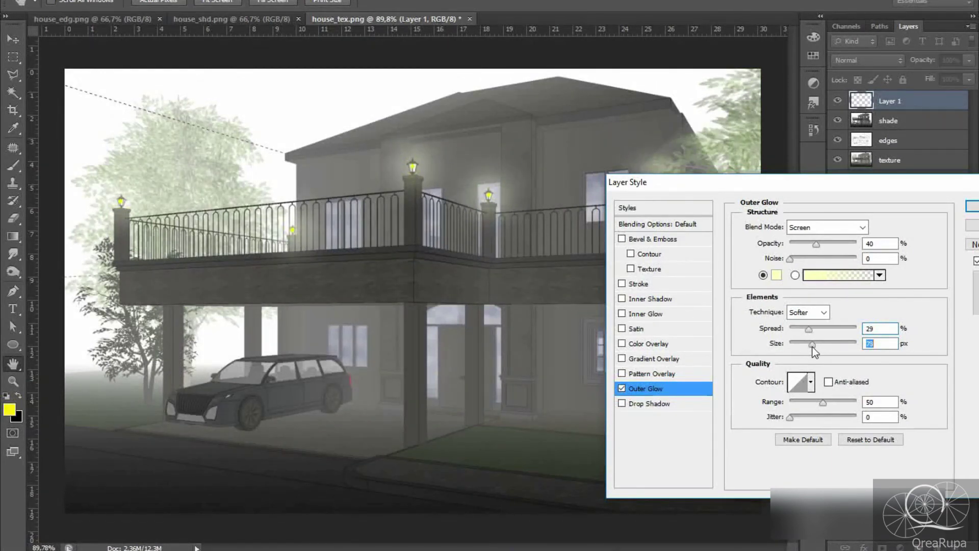
drag(823, 184, 697, 245)
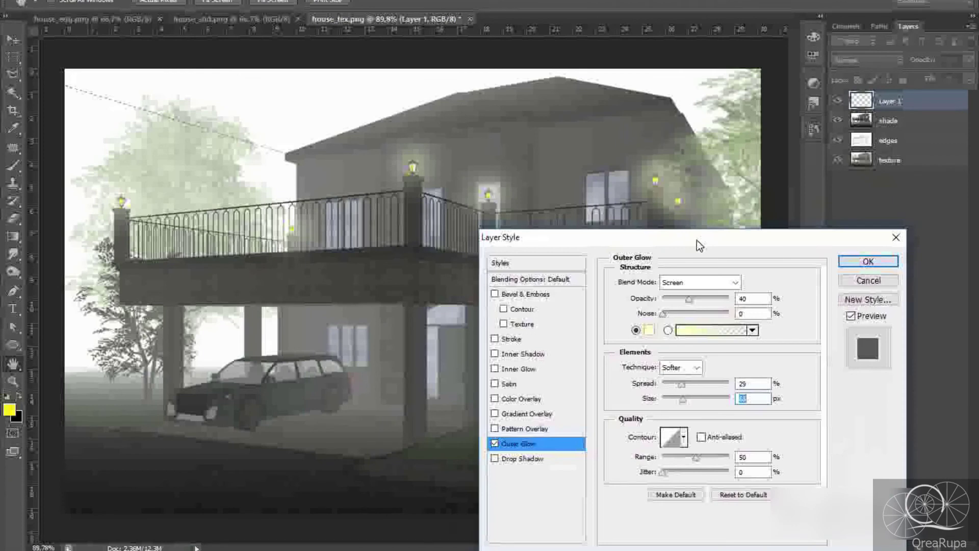
click(865, 261)
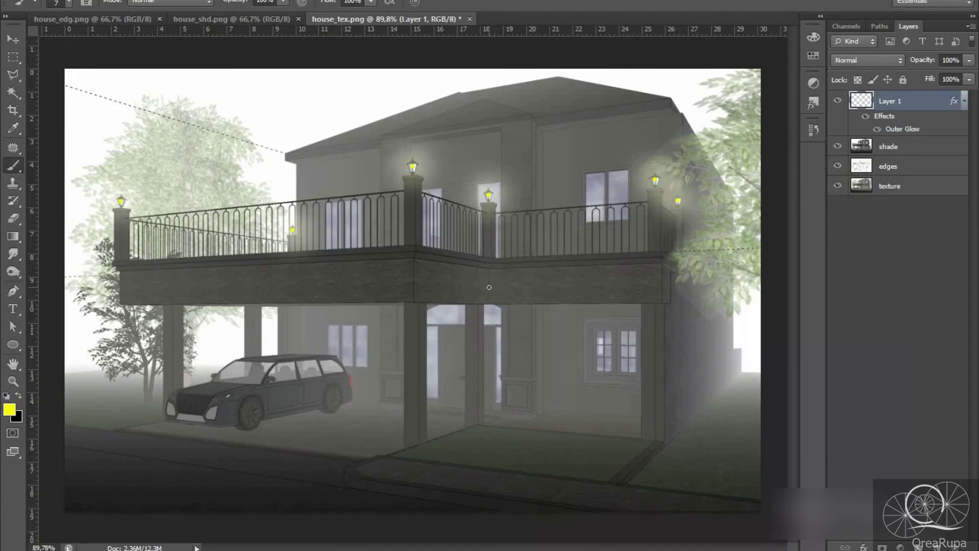
Examine the blended house image and the lantern glow at several magnifications with no layer selected.
alt+scroll(451, 243, down, 2)
alt+scroll(450, 243, up, 1)
alt+scroll(451, 243, down, 1)
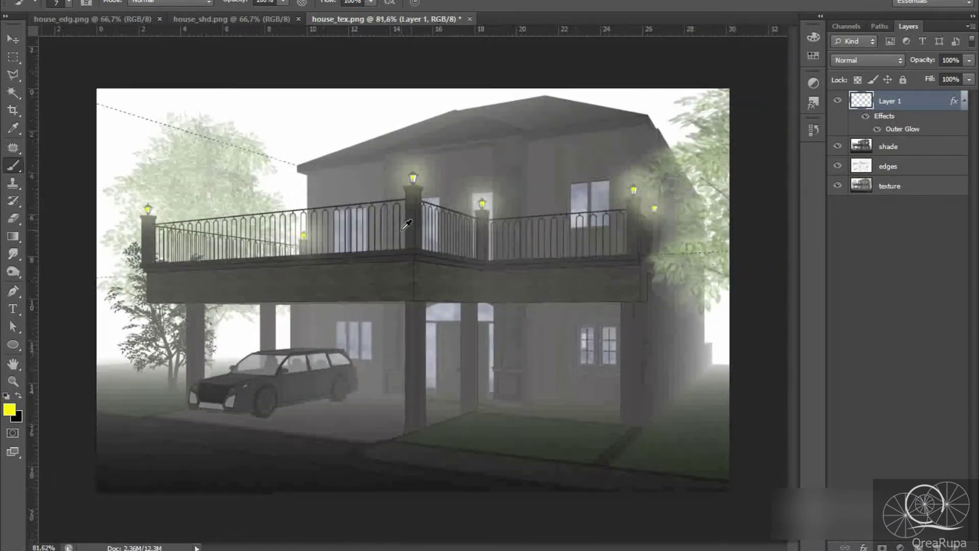
alt+scroll(450, 242, up, 1)
click(851, 284)
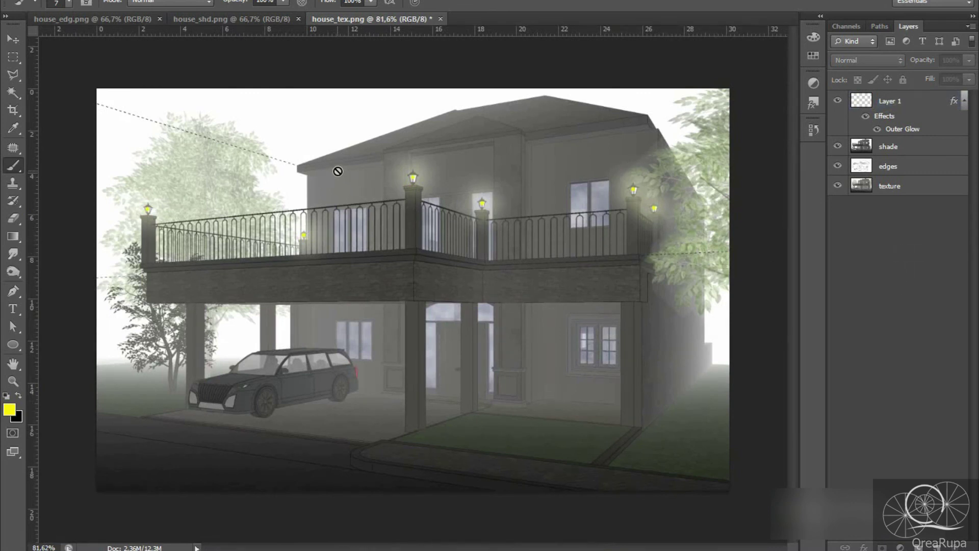
alt+scroll(416, 205, down, 1)
alt+scroll(410, 224, up, 1)
alt+scroll(392, 255, down, 1)
click(13, 40)
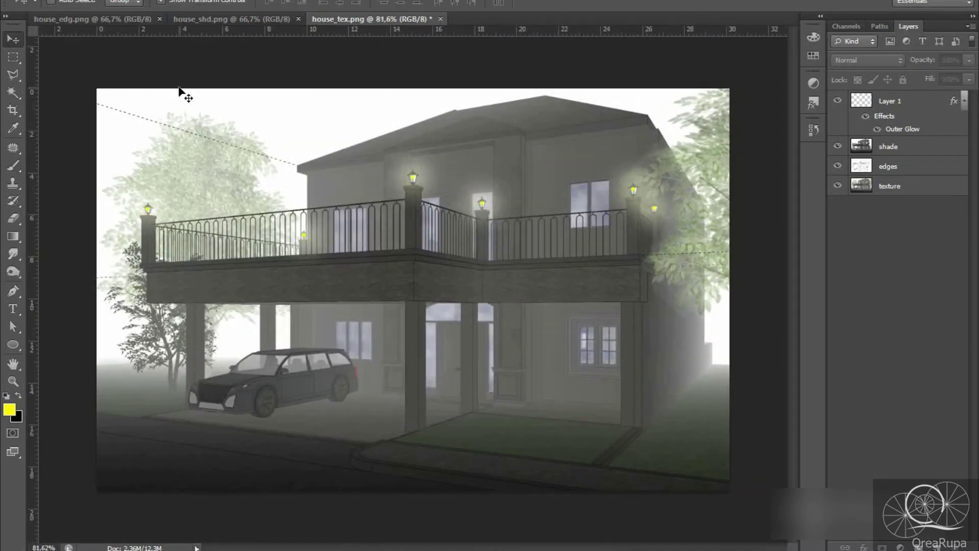
alt+scroll(229, 402, up, 2)
alt+scroll(194, 308, down, 1)
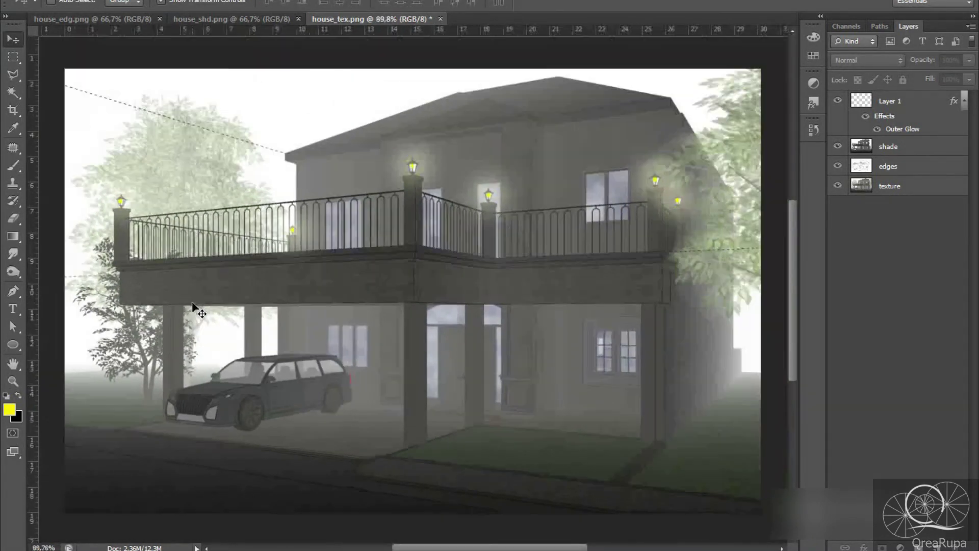
alt+scroll(717, 345, up, 1)
alt+scroll(717, 345, down, 1)
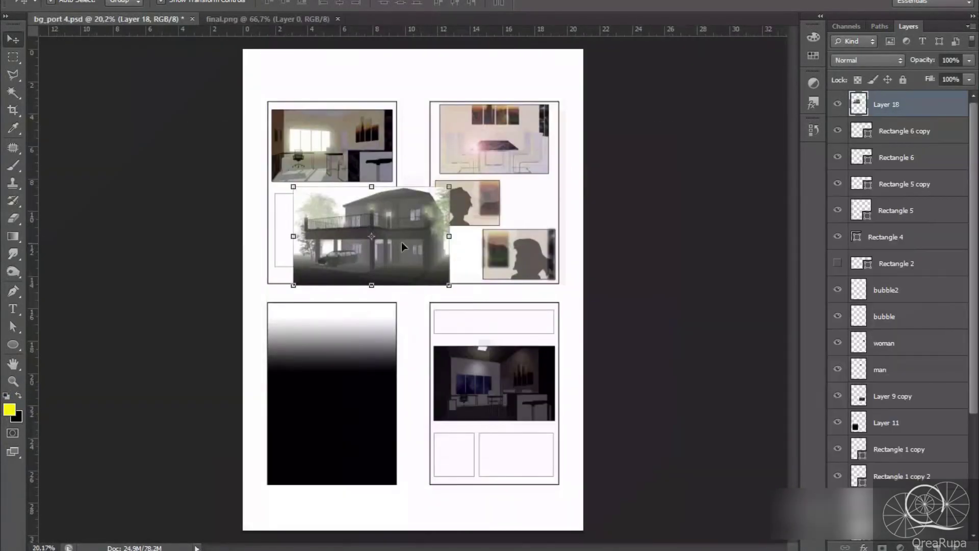
In bg_port 4.psd, place the house image over the black part of the gradient panel and move its layer below Layer 9 copy.
alt+scroll(402, 242, up, 3)
drag(551, 221, 546, 240)
drag(507, 312, 507, 322)
key(Return)
drag(886, 104, 892, 403)
Trim the parts of the house image that overhang the panel's side borders and add a layer mask to Layer 18.
key(m)
mouse_move(534, 219)
mouse_down()
mouse_move(561, 462)
mouse_move(587, 468)
mouse_up()
alt+scroll(516, 452, up, 2)
key(ctrl+shift+i)
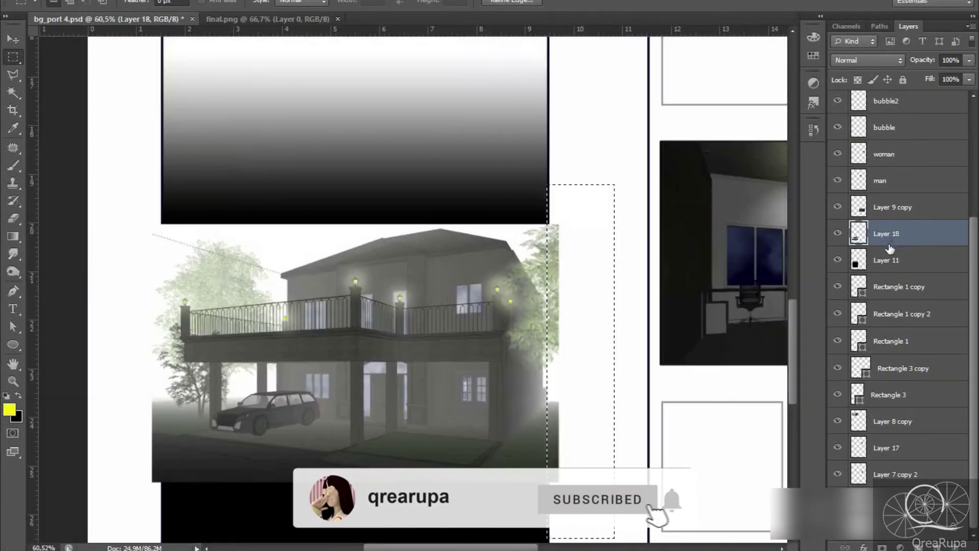
click(882, 546)
key(ctrl+minus)
key(v)
alt+scroll(559, 368, down, 2)
Outline a slanted band across the house with the Polygonal Lasso and hide everything outside it on Layer 18's mask.
click(14, 75)
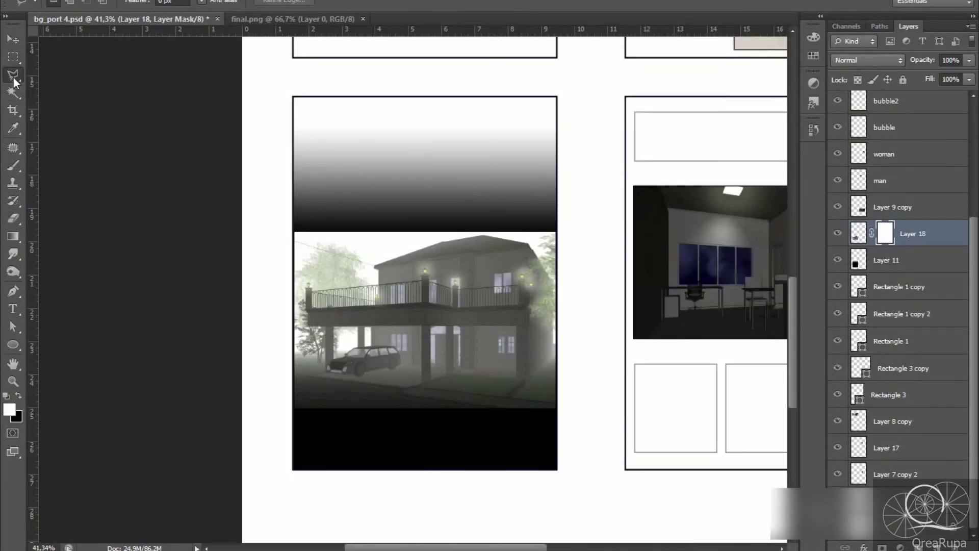
click(262, 291)
click(564, 236)
click(572, 345)
double_click(262, 404)
key(ctrl+shift+i)
key(ctrl+BackSpace)
key(ctrl+2)
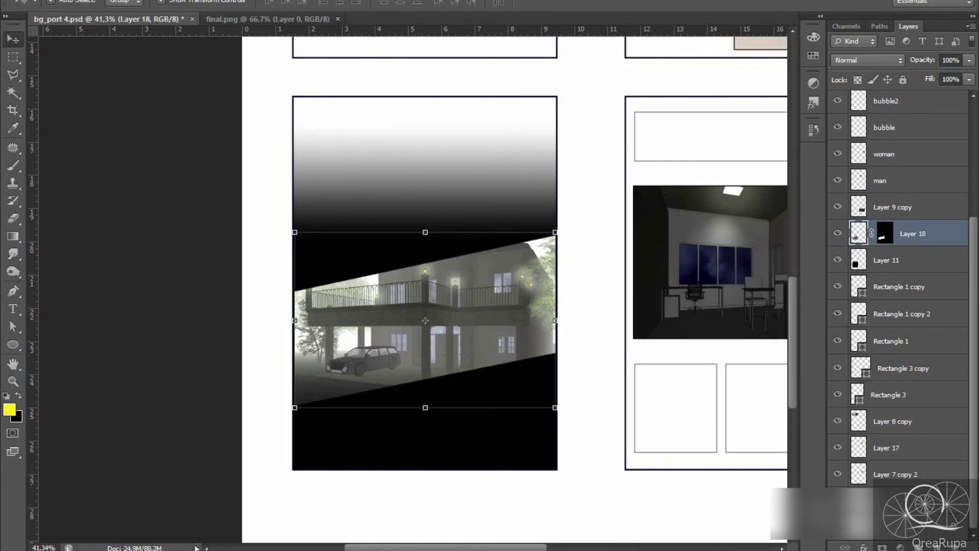
Adjust the Levels of the house image on Layer 18 to deepen its shadows and brighten its highlights.
key(alt+i)
key(ctrl+l)
drag(740, 273, 755, 273)
drag(833, 274, 828, 283)
key(Return)
alt+scroll(546, 376, down, 4)
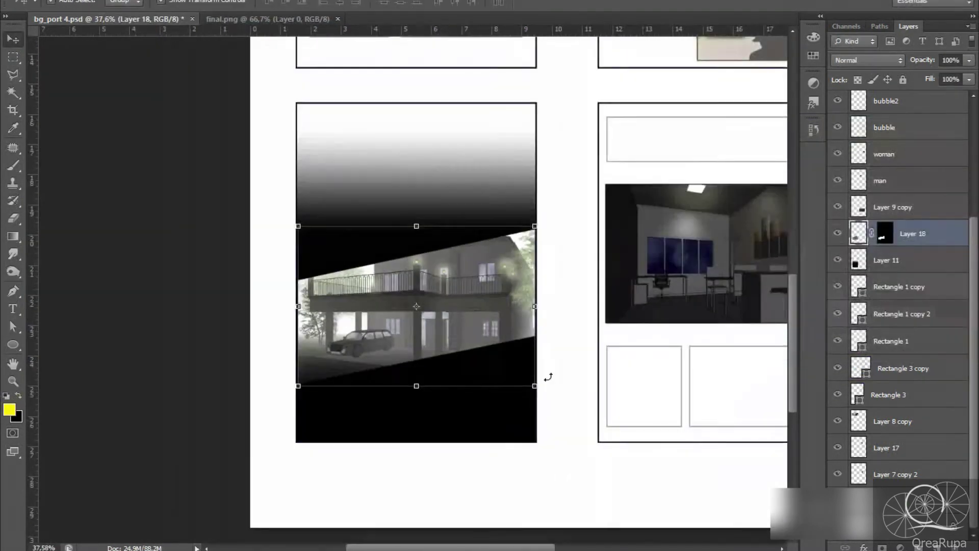